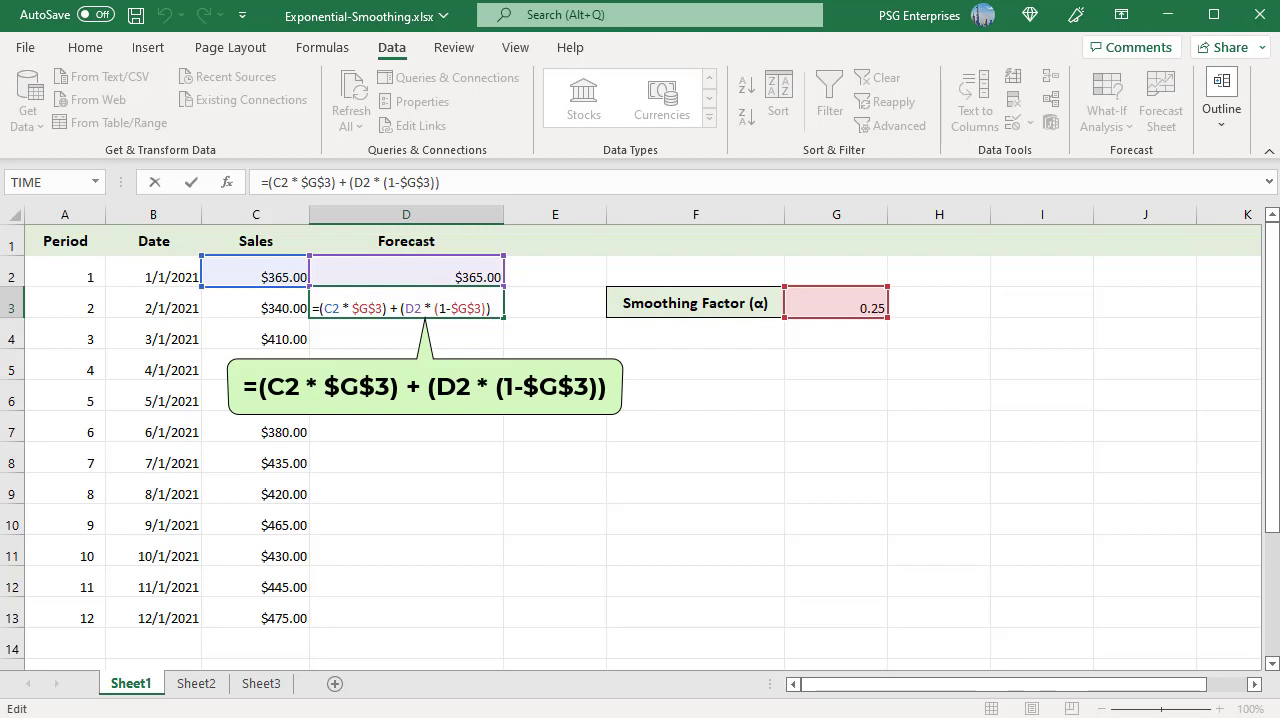
- Enter the smoothing formula =(C2 * $G$3) + (D2 * (1-$G$3)) in D3 and fill it down to D13
key("ctrl+Return")
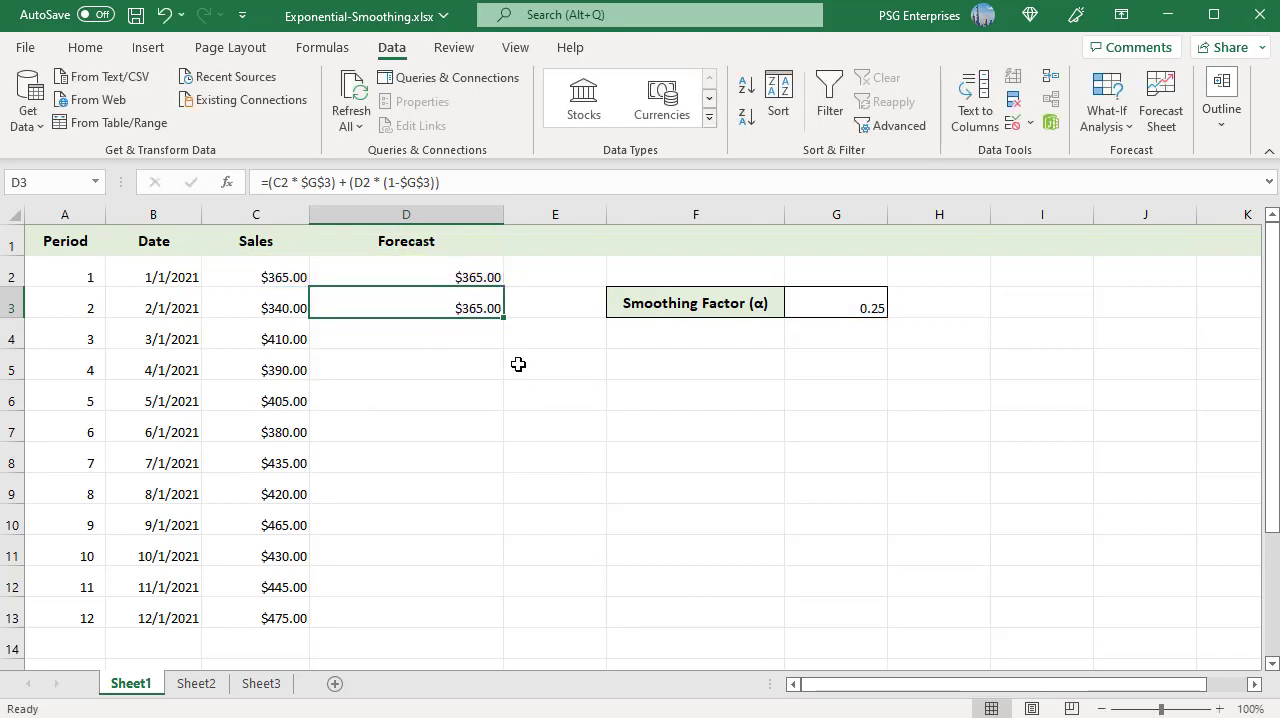
left_click_drag(502, 323, 505, 632)
left_click(548, 651)
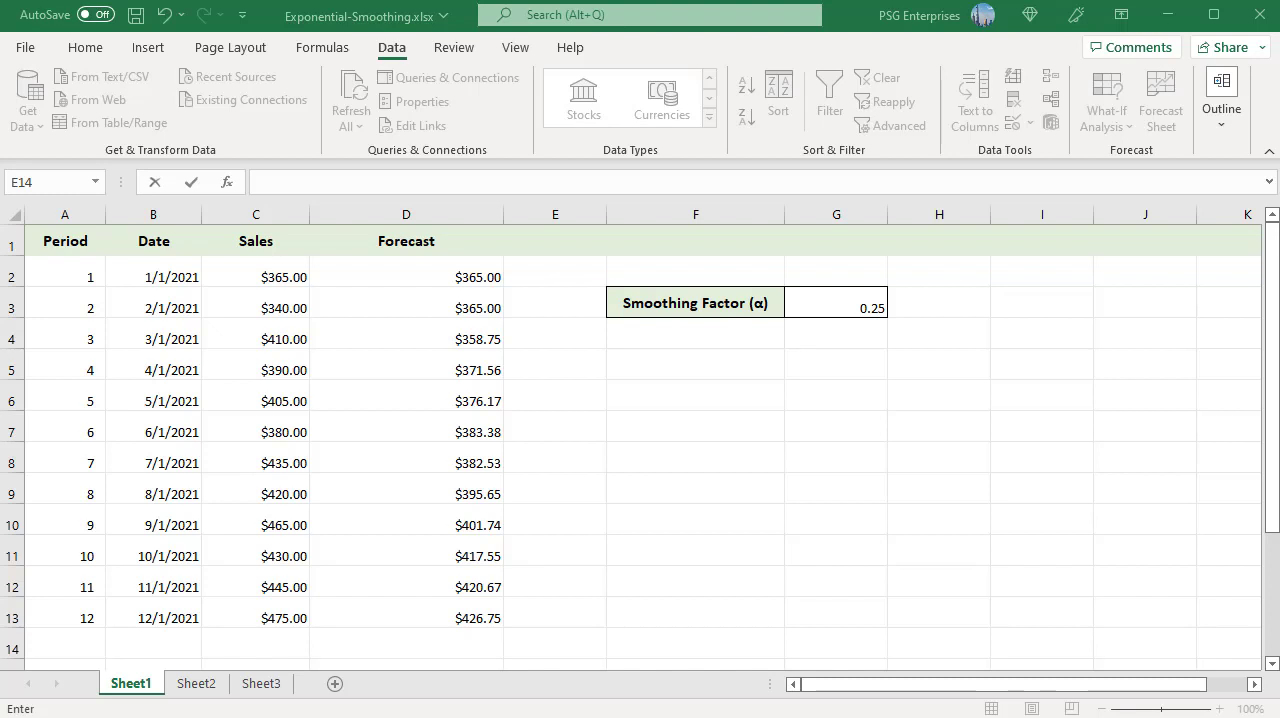
- Insert a basic 2-D line chart from the Date, Sales and Forecast data in B1:D13
left_click(145, 242)
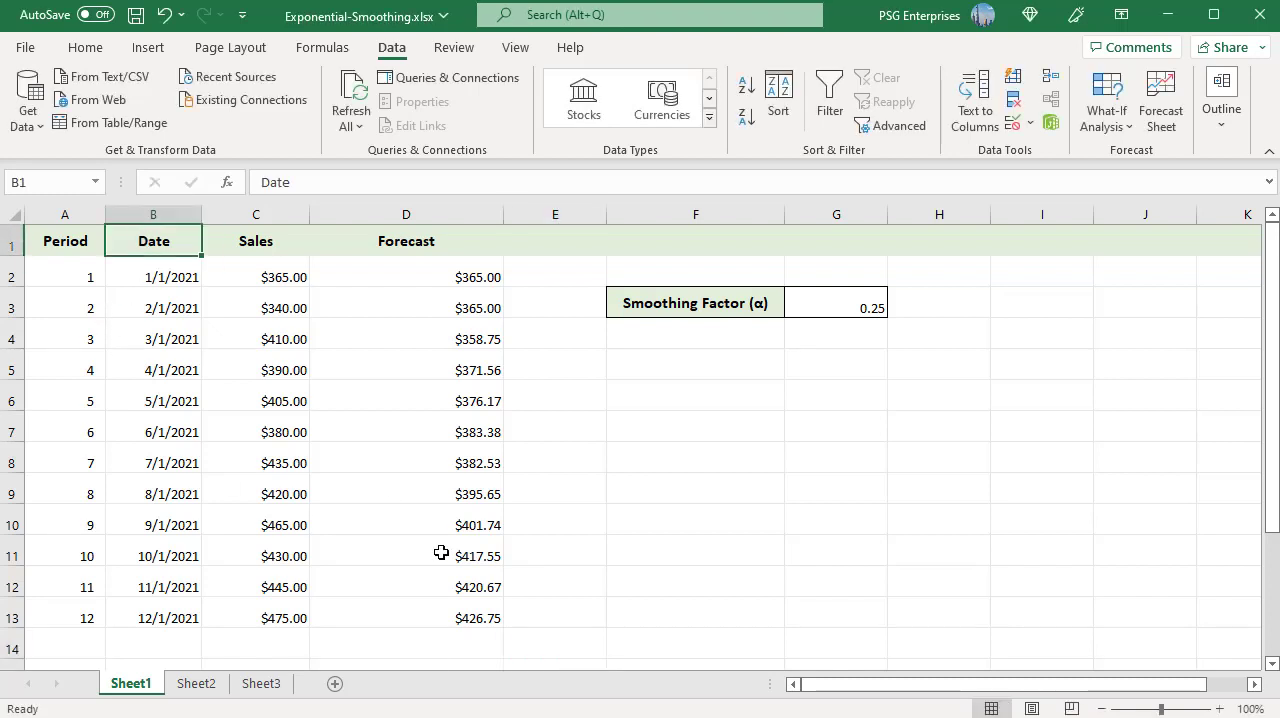
left_click(482, 615, "shift")
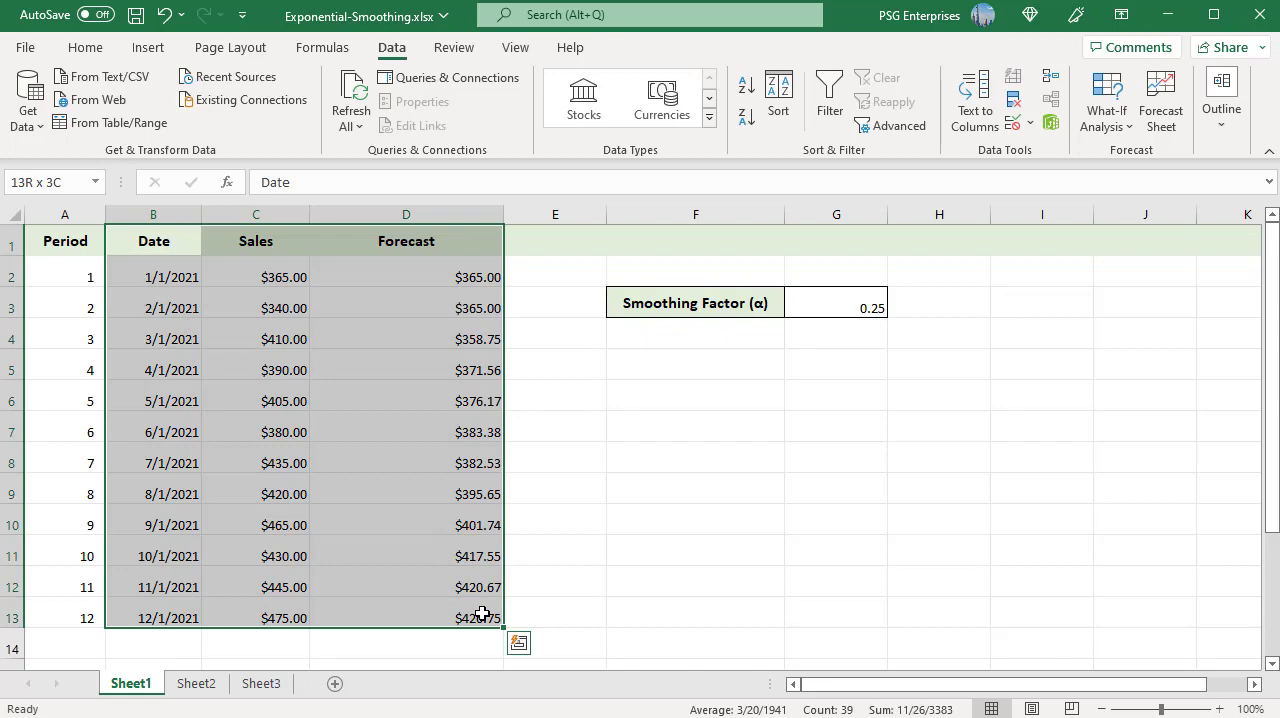
left_click(148, 50)
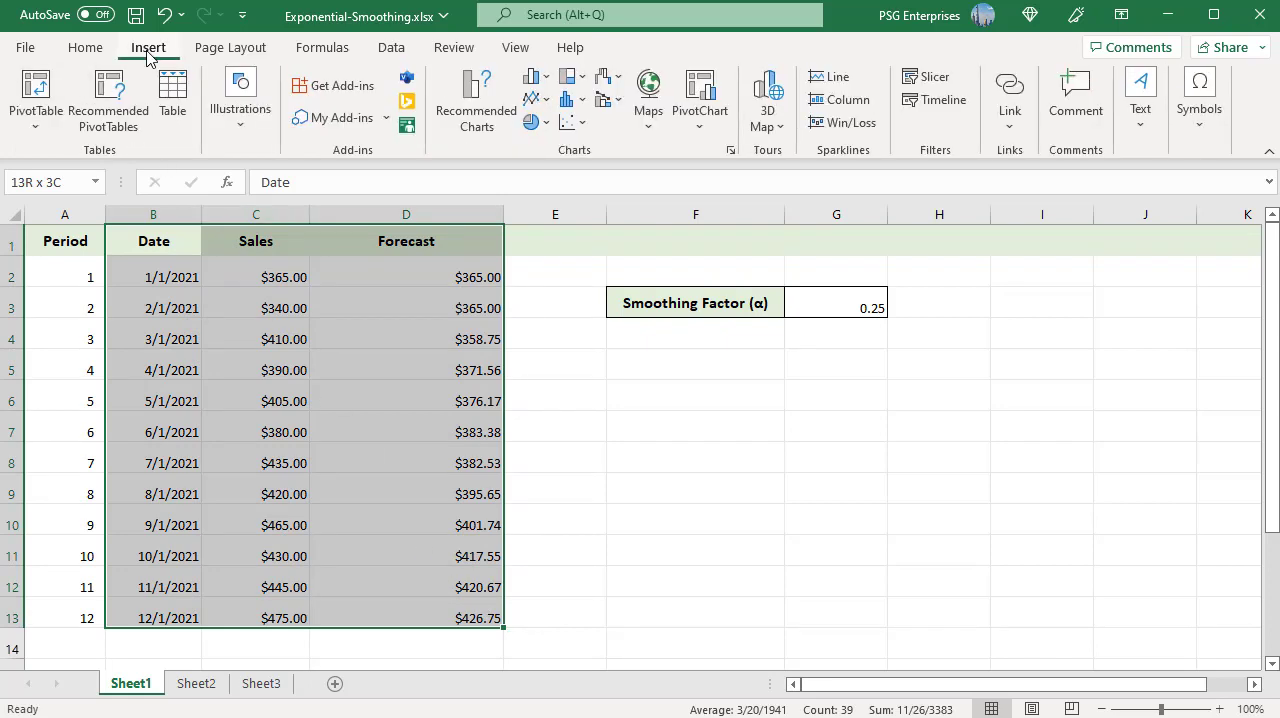
left_click(537, 101)
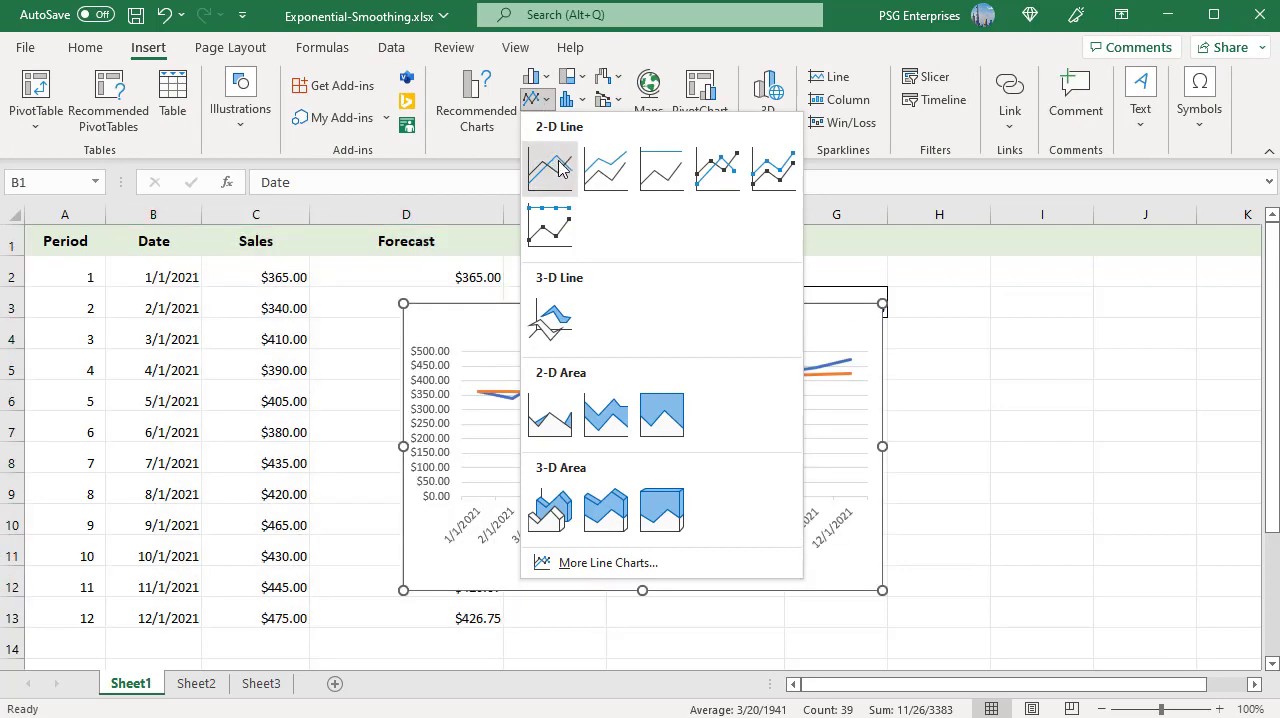
left_click(558, 170)
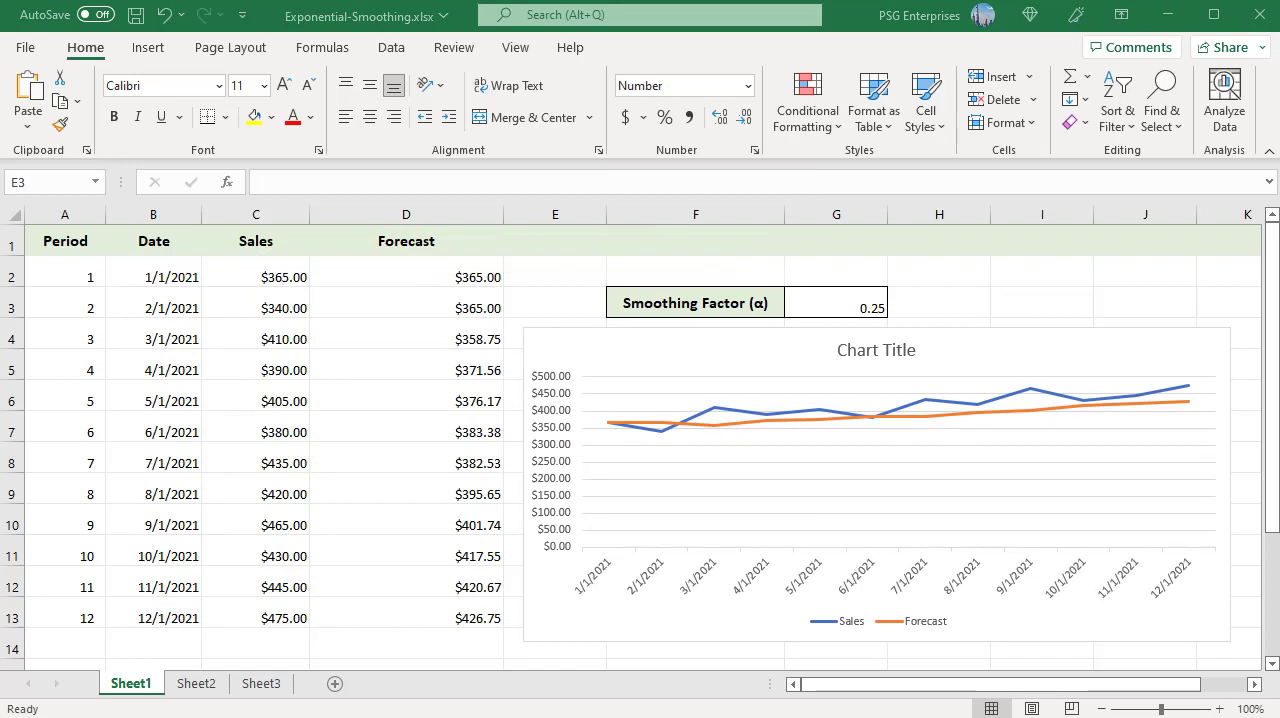
- Switch to Sheet2 and enable the Analysis ToolPak add-in
left_click(194, 684)
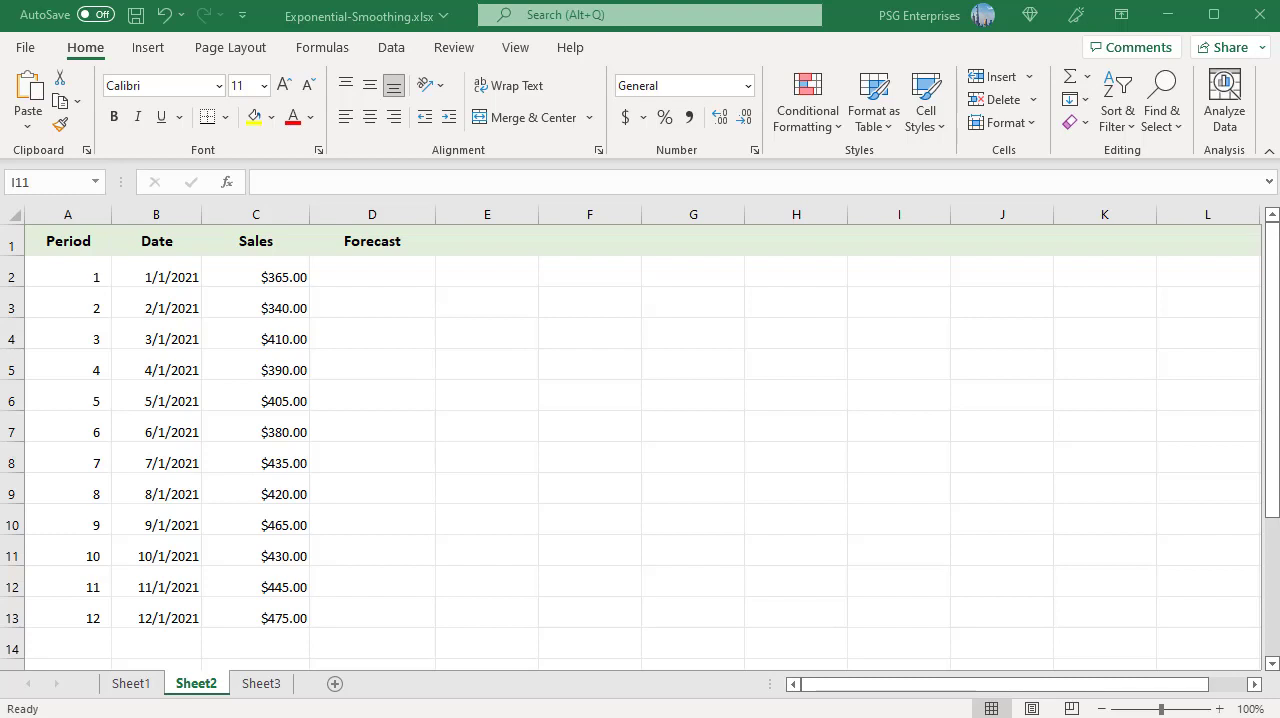
left_click(28, 48)
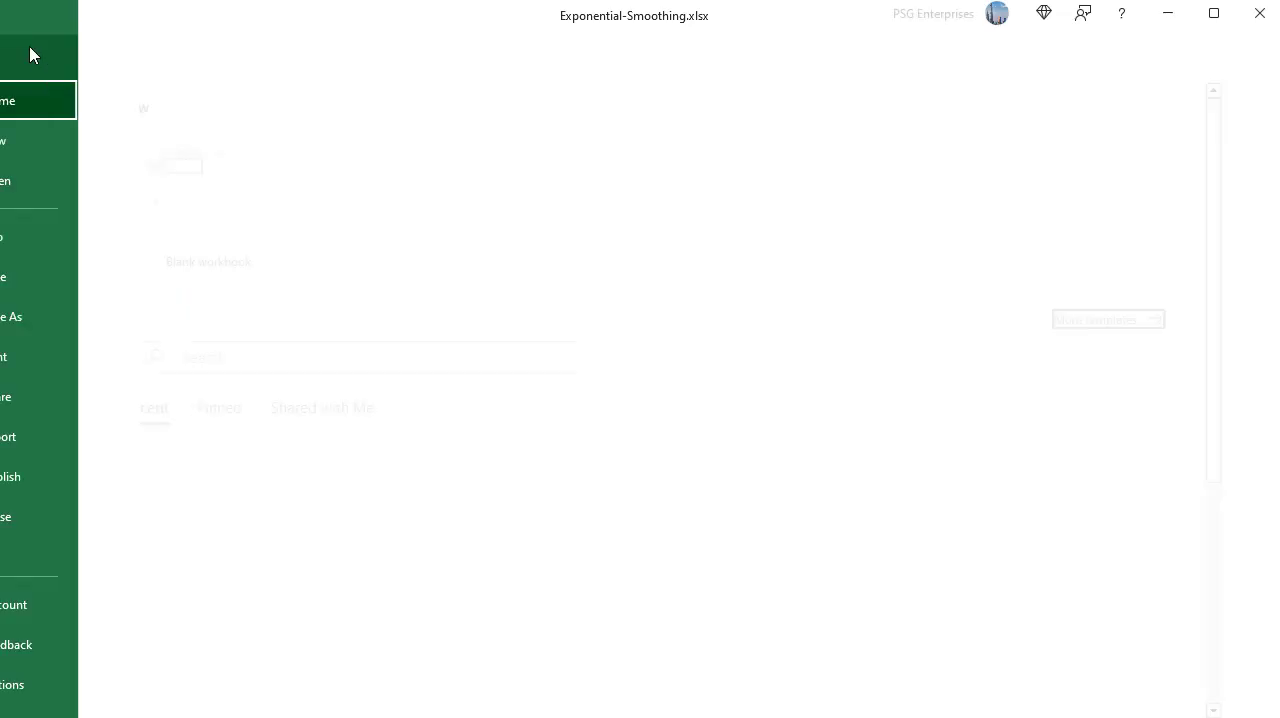
left_click(63, 682)
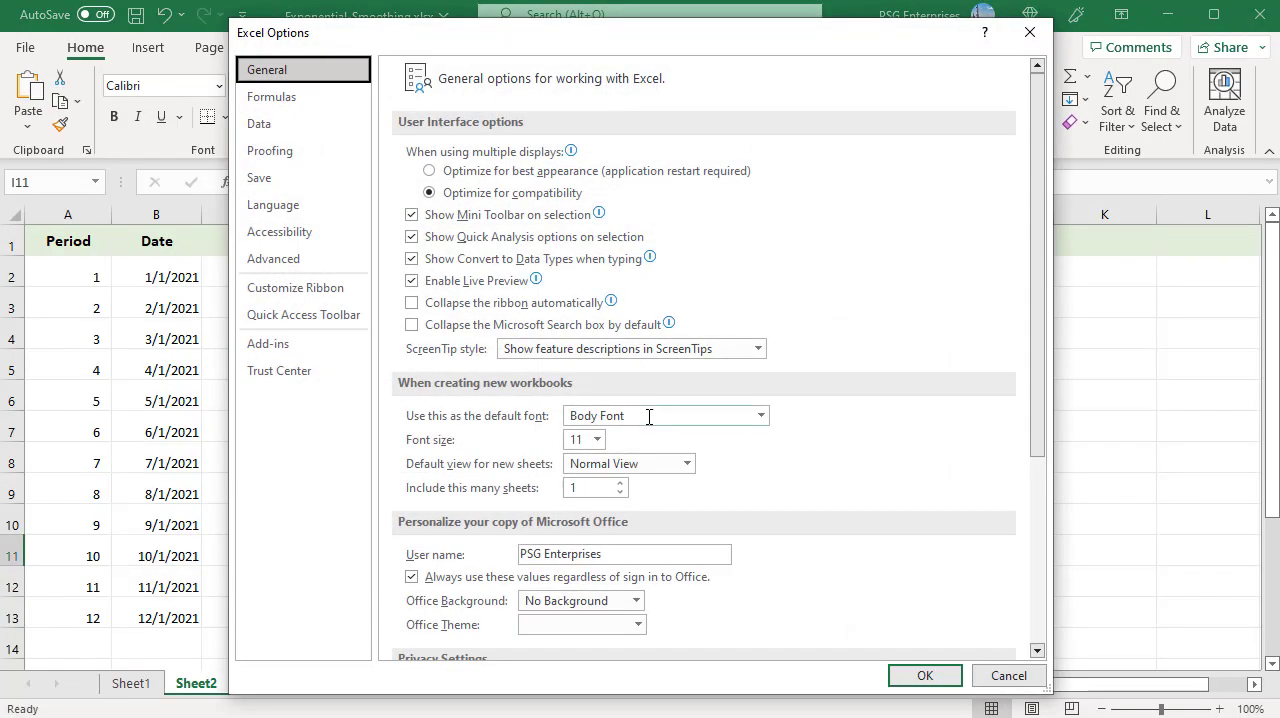
left_click(289, 350)
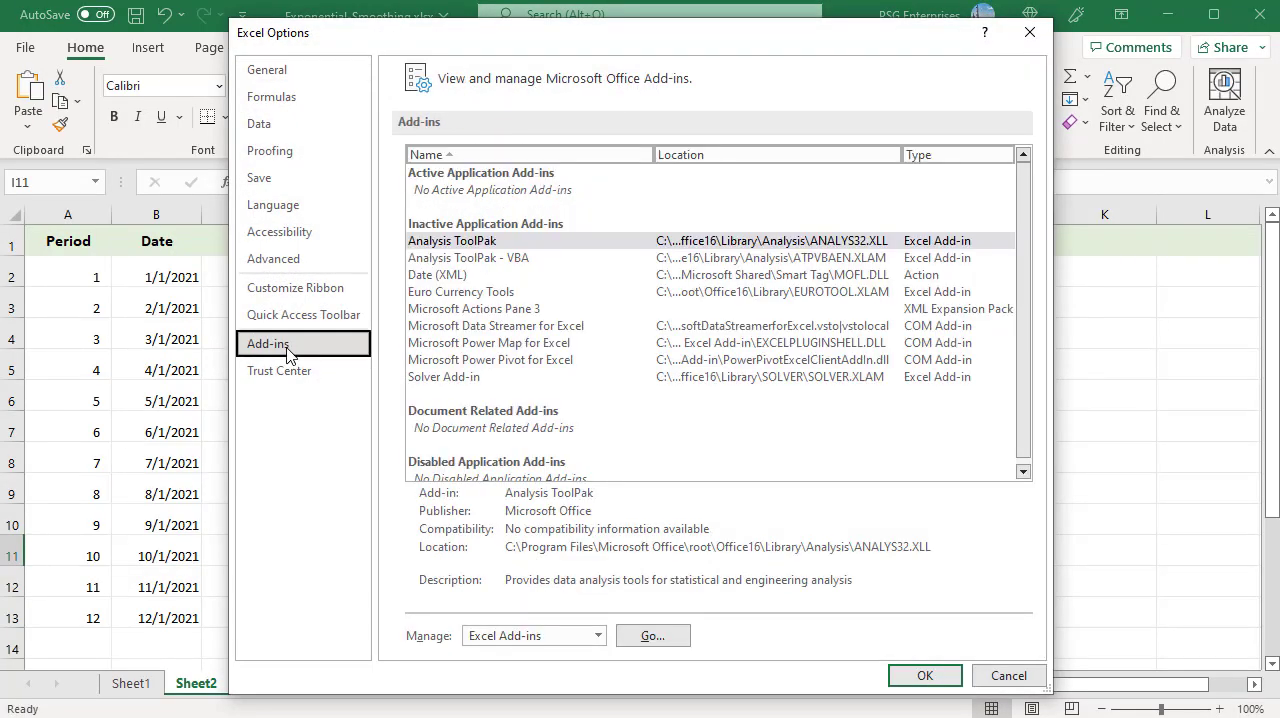
left_click(503, 242)
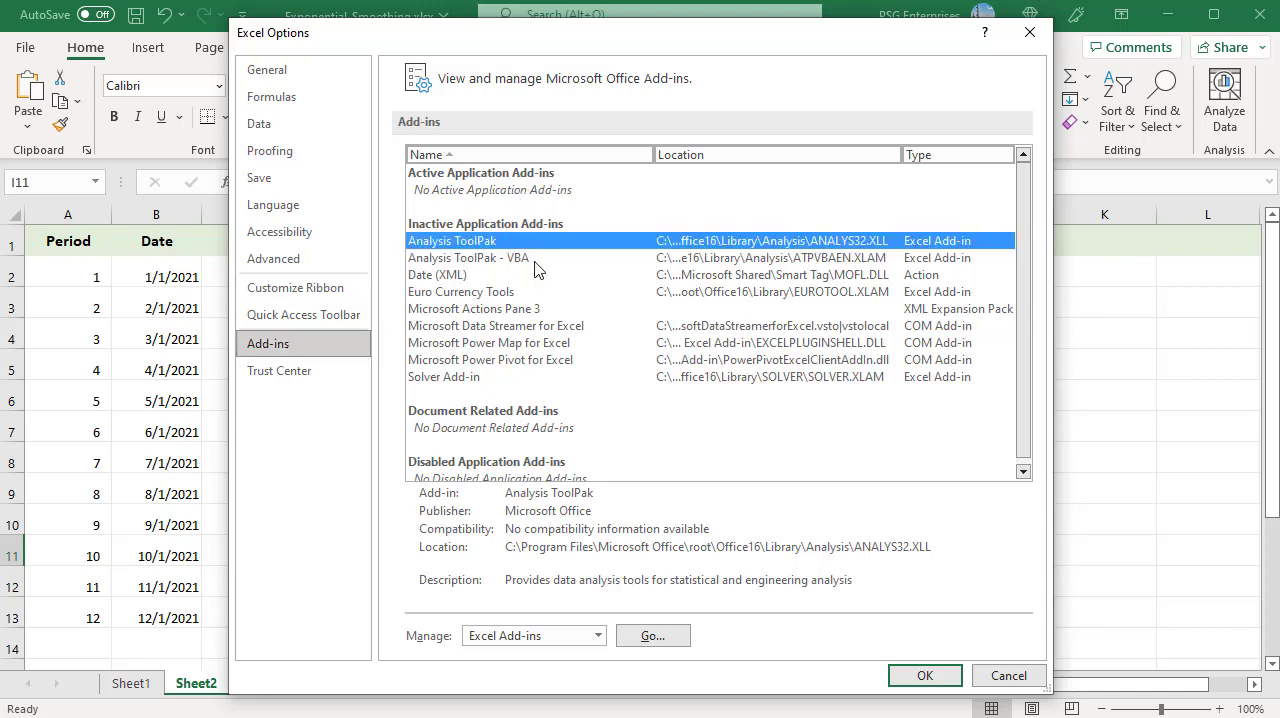
left_click(652, 636)
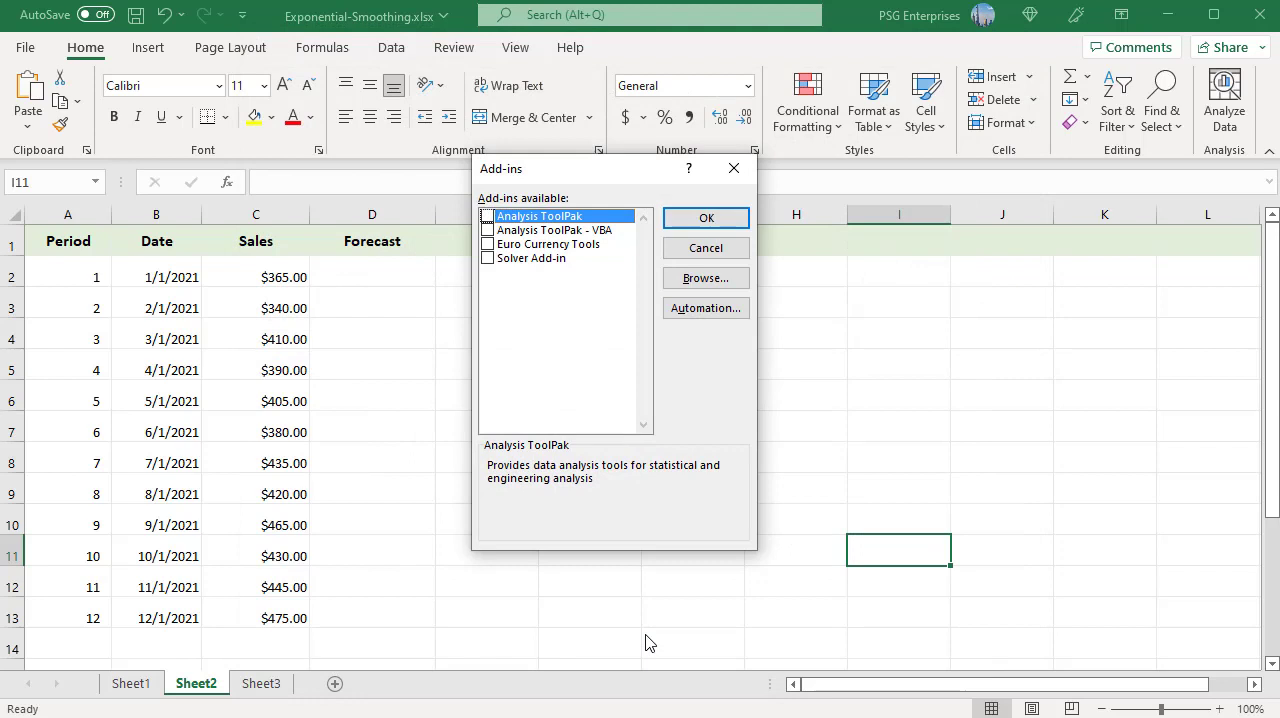
left_click(487, 217)
left_click(720, 221)
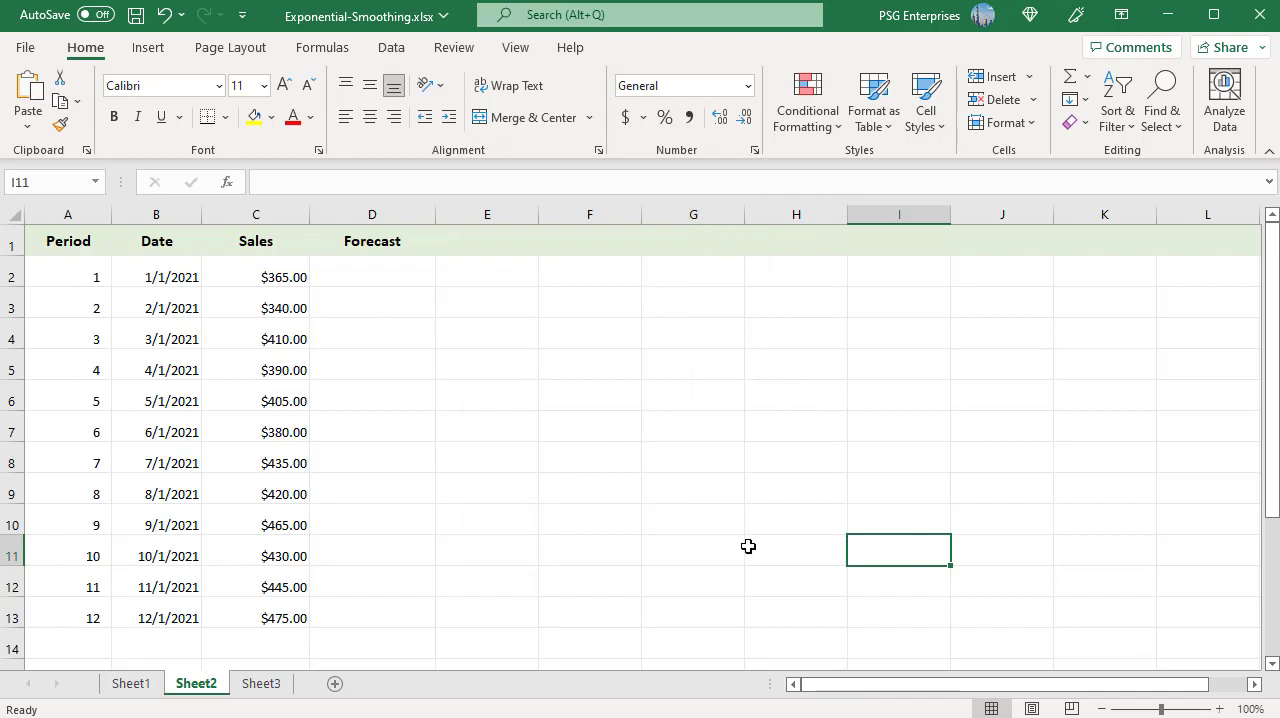
- Start an Exponential Smoothing data analysis on Sheet2 with the Sales column C1:C13 as the input range
left_click(390, 48)
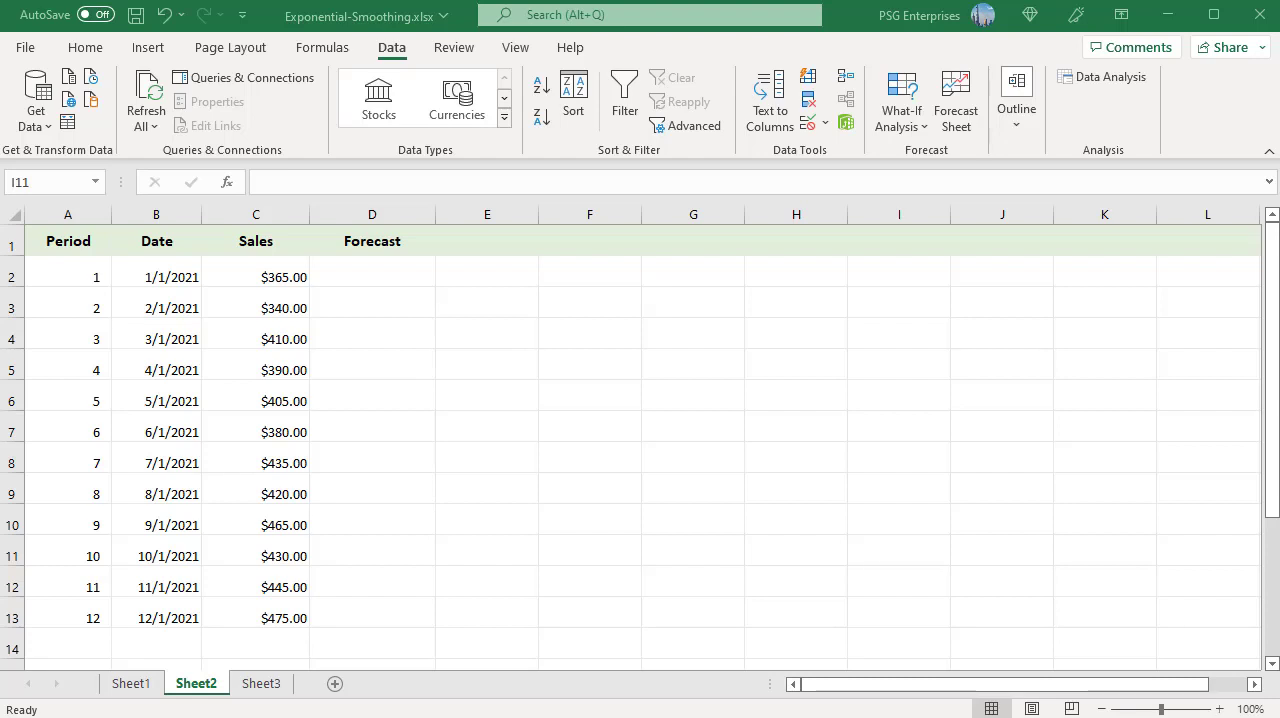
left_click(1090, 77)
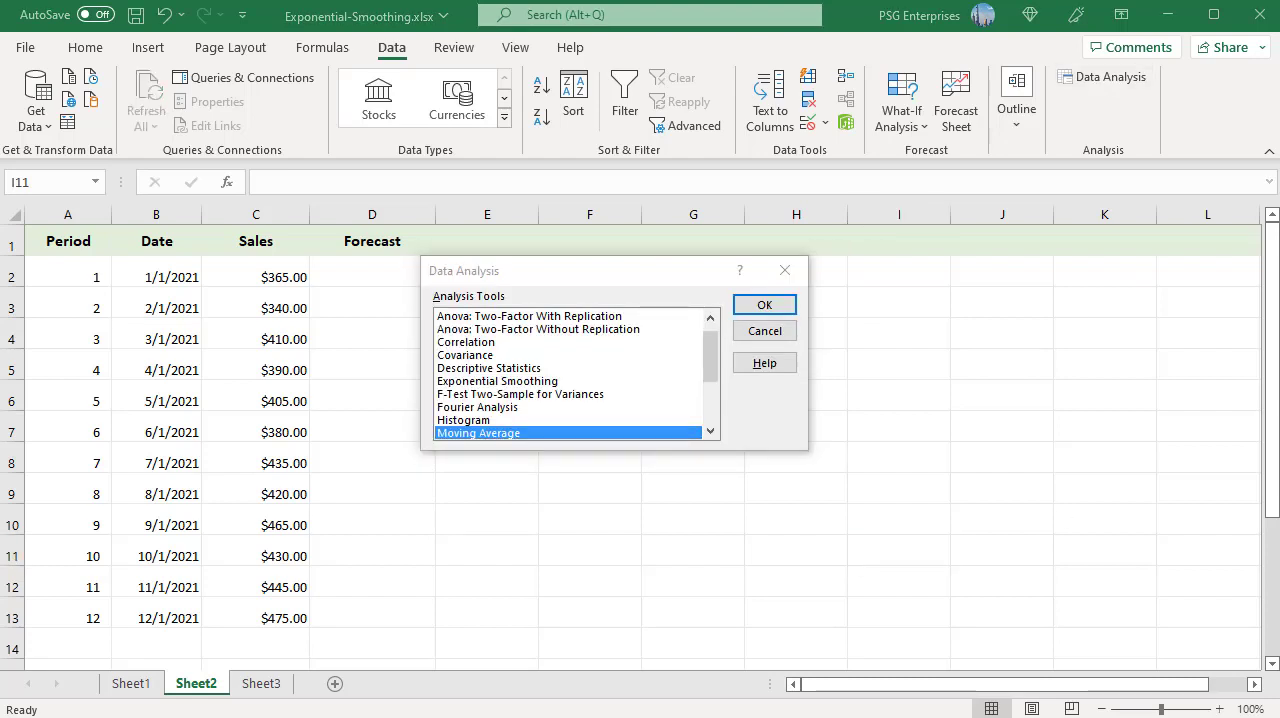
left_click(534, 384)
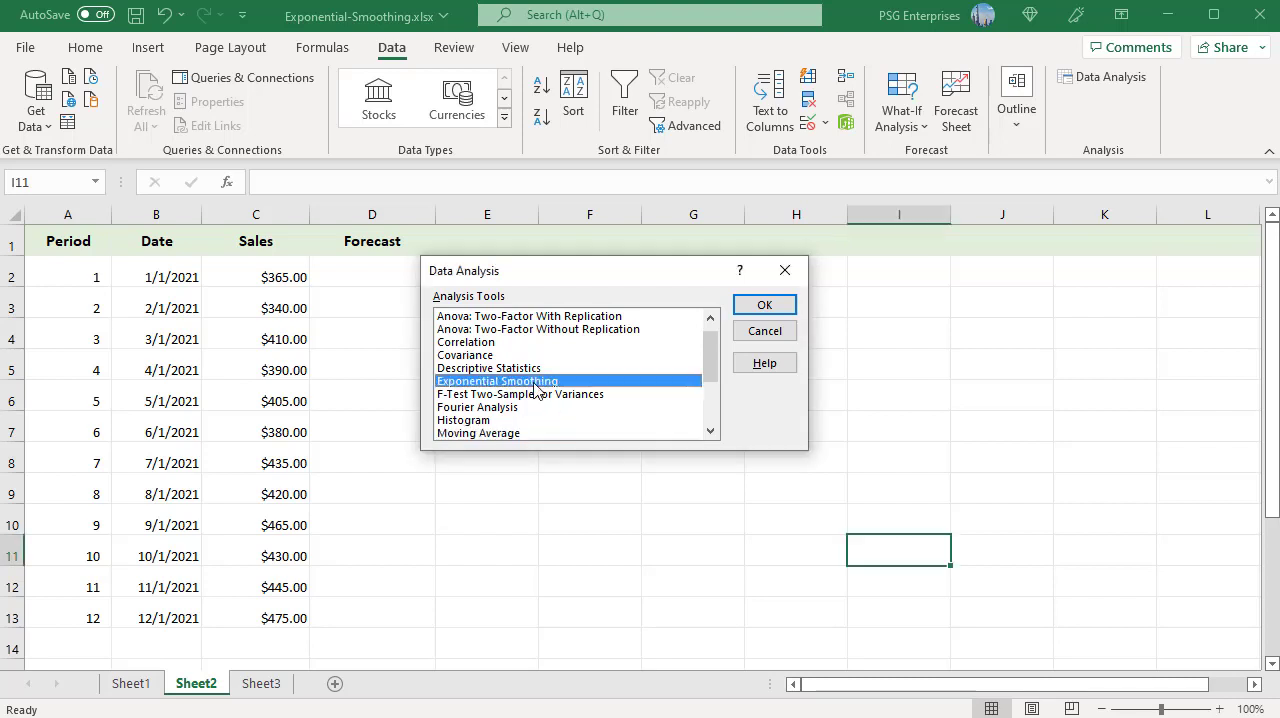
left_click(762, 307)
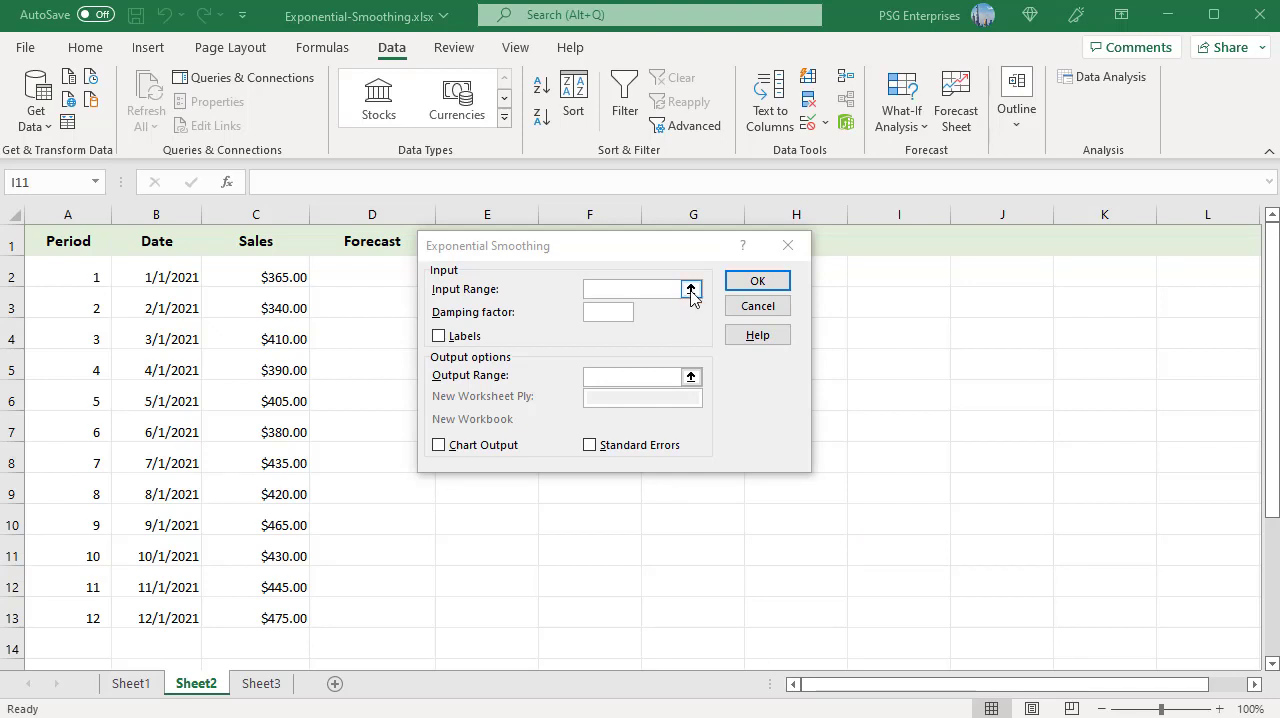
left_click(656, 288)
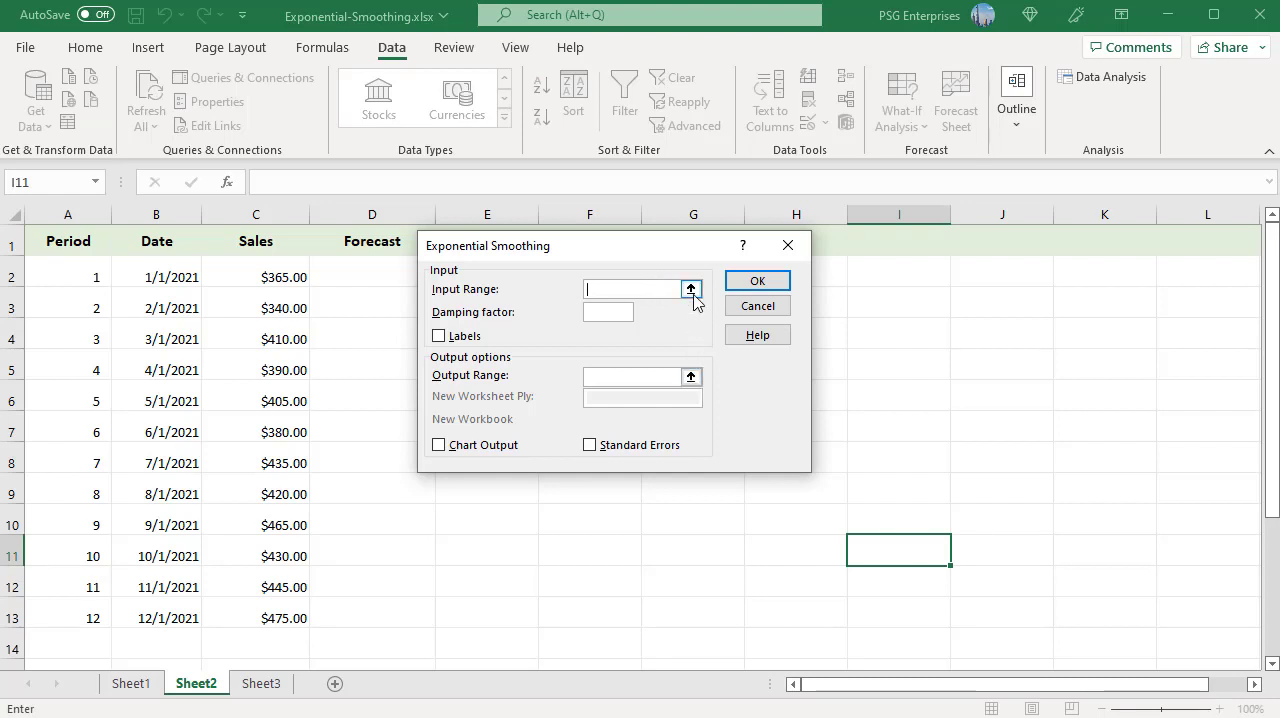
left_click(690, 290)
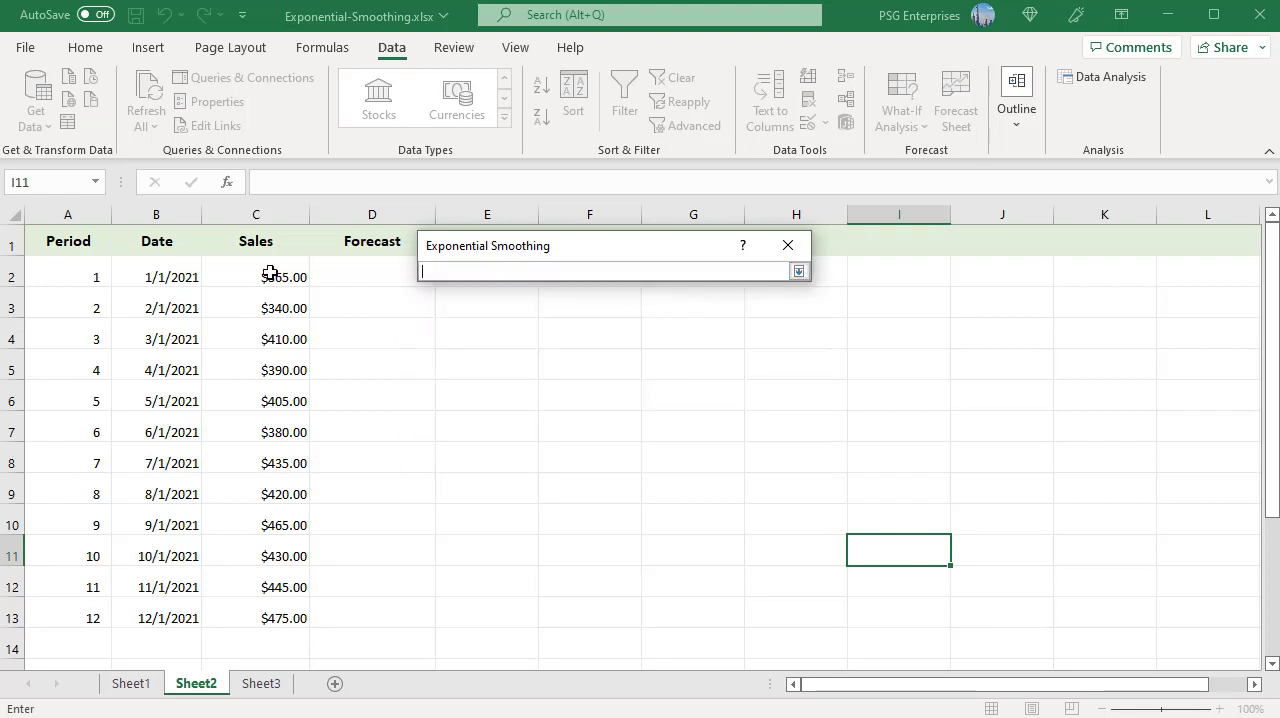
left_click_drag(263, 242, 287, 612)
left_click(798, 271)
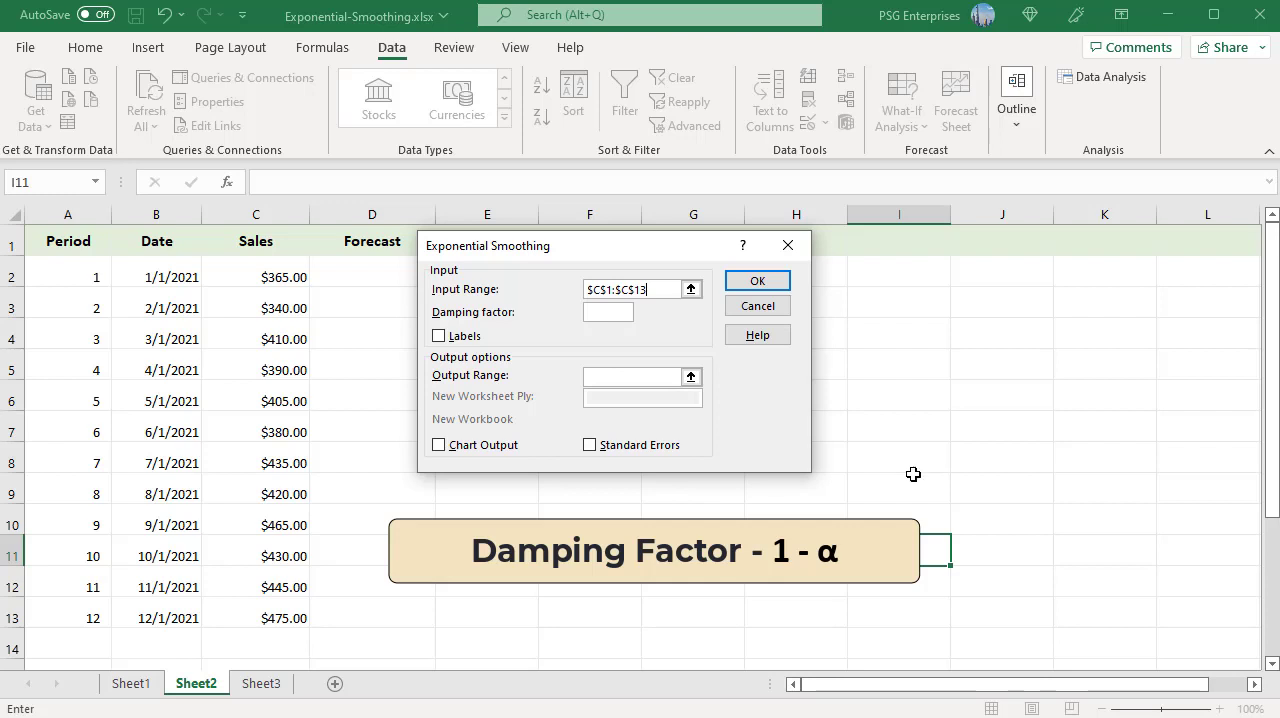
- Run the smoothing with damping factor .75, labels included, output range starting at D2 and chart output enabled
left_click(598, 312)
type(".75")
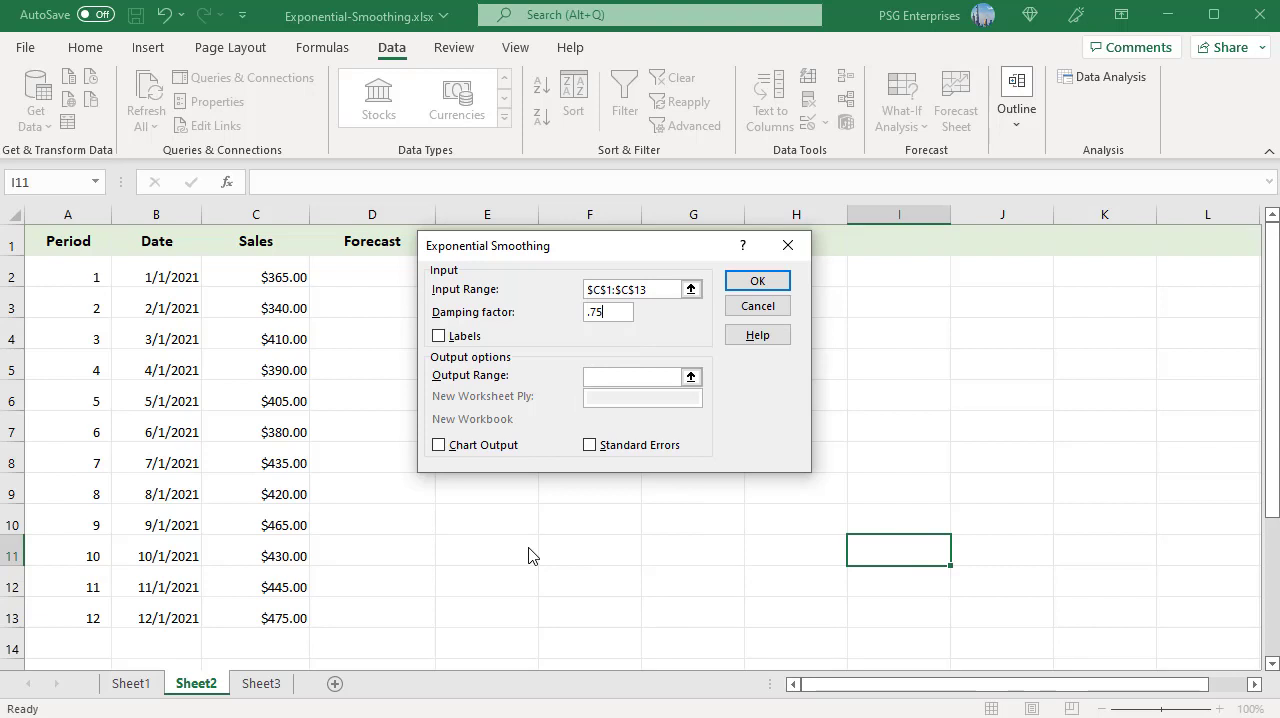
left_click(438, 336)
left_click(690, 377)
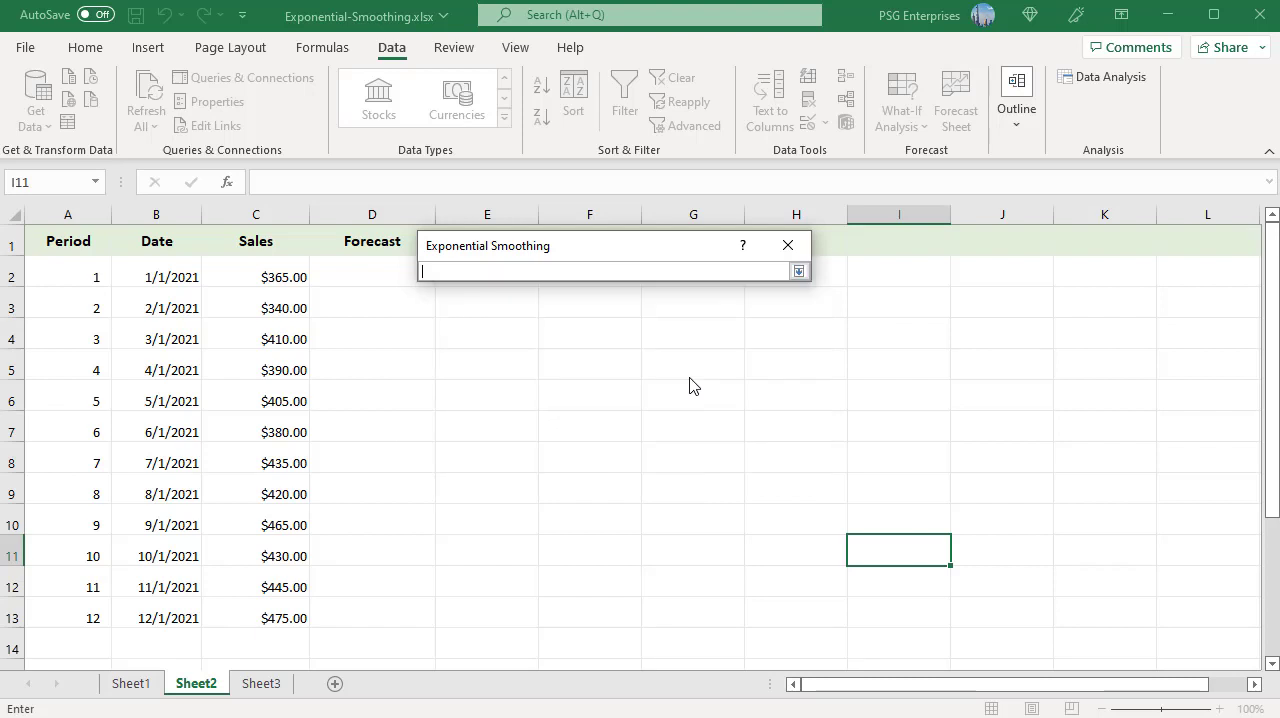
left_click(341, 292)
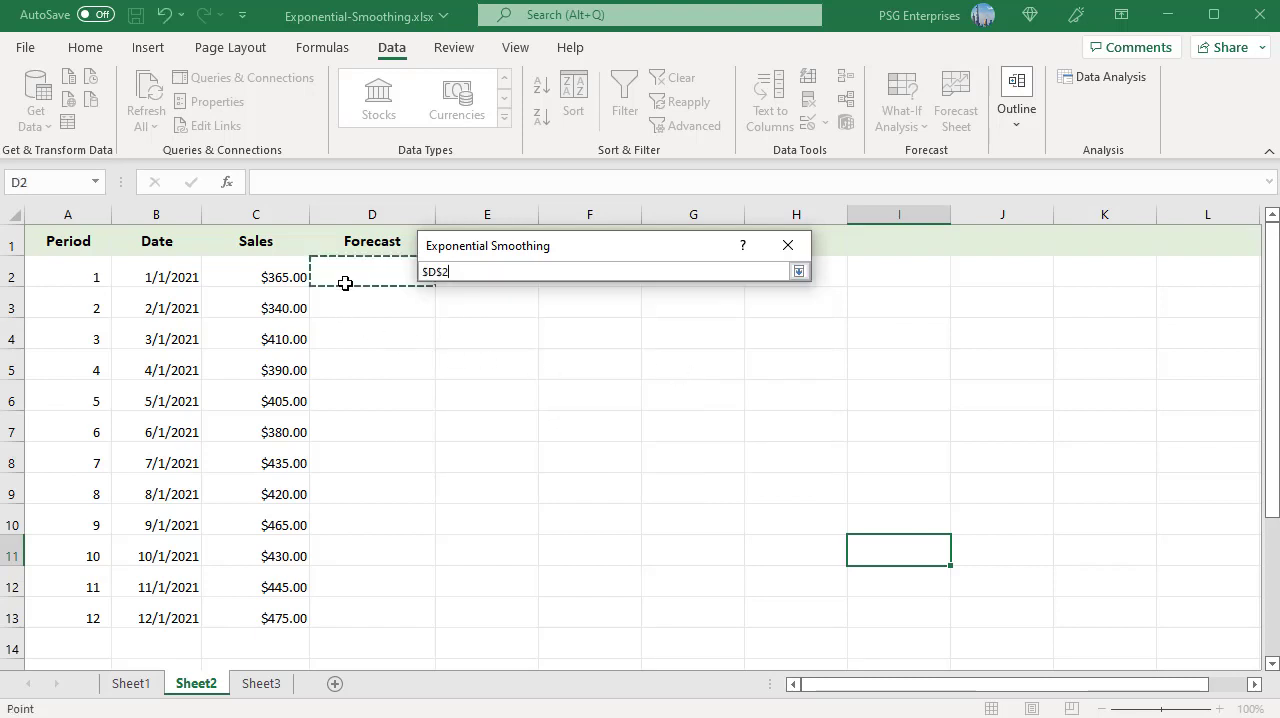
left_click(798, 272)
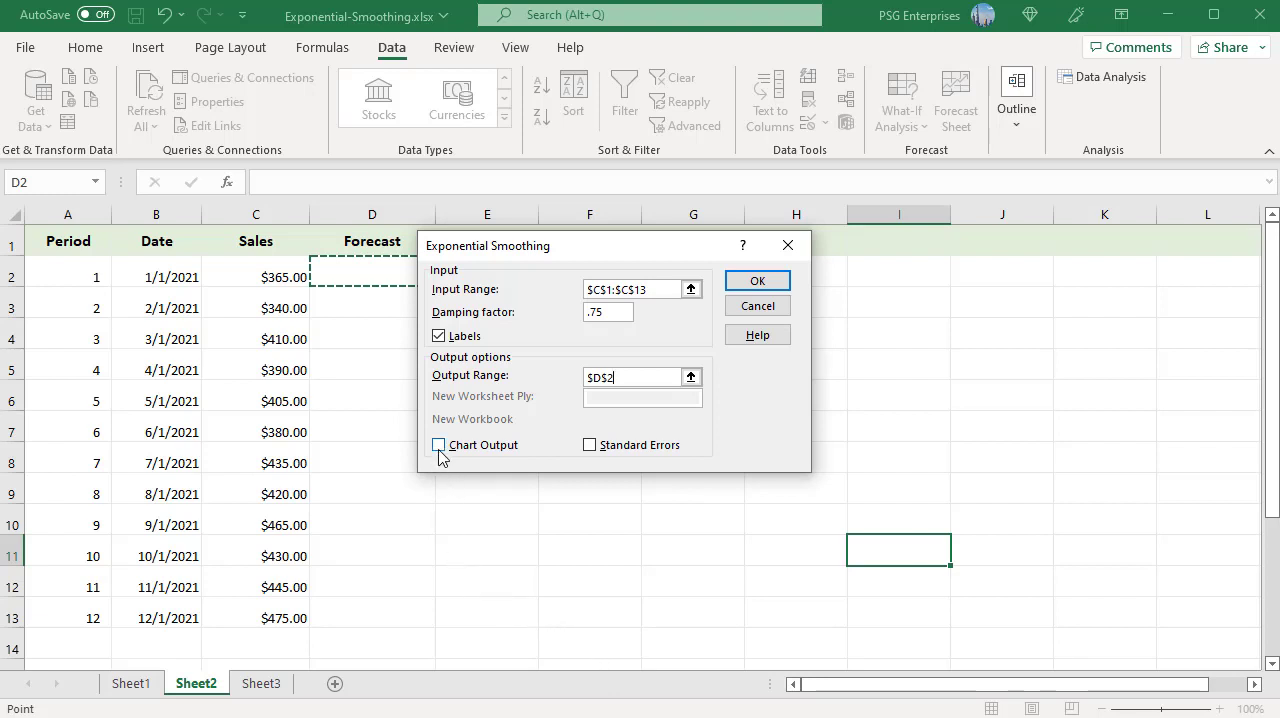
left_click(439, 447)
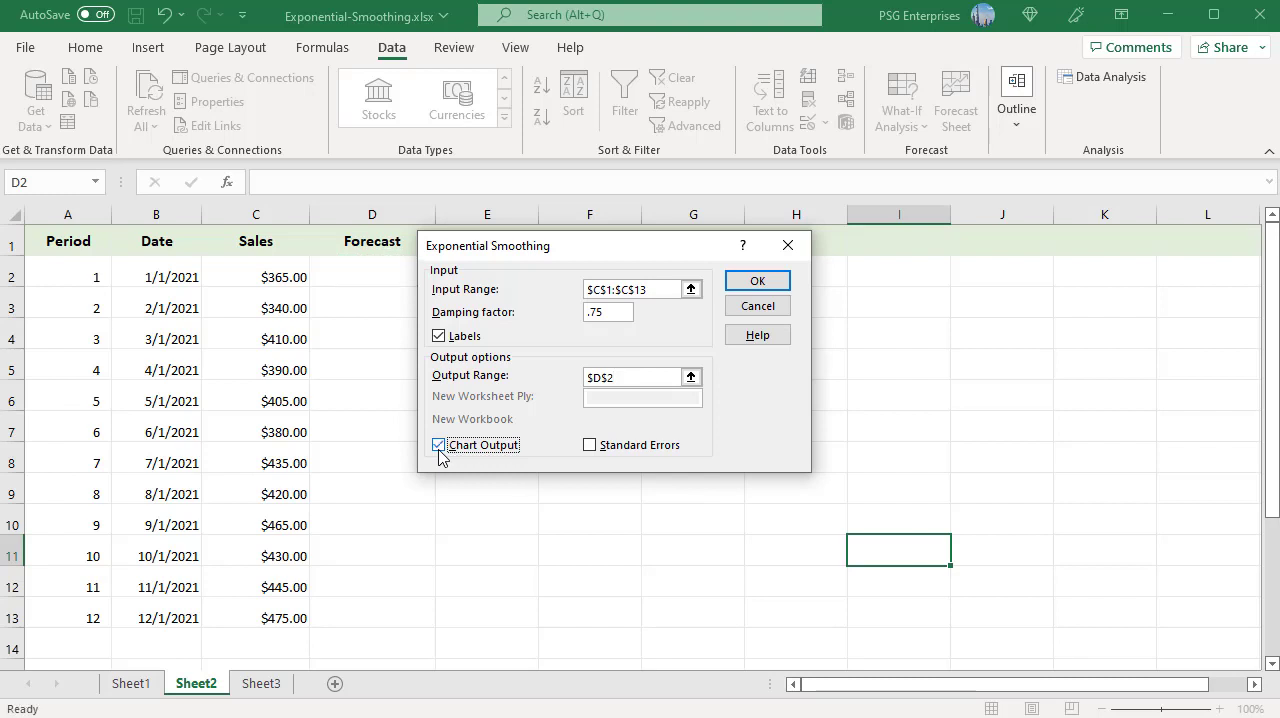
left_click(757, 281)
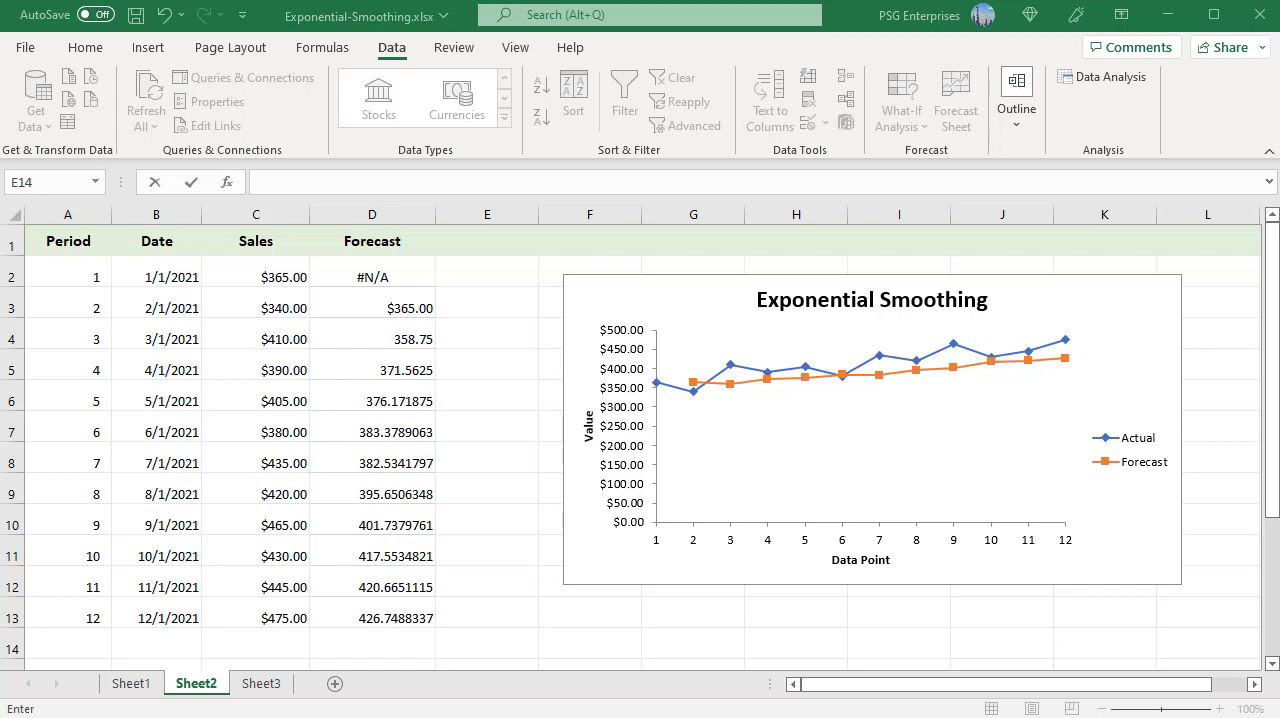
- On Sheet3, run Exponential Smoothing on C1:C13 with labels, damping factor .9 and output at D2, without chart output
left_click(261, 684)
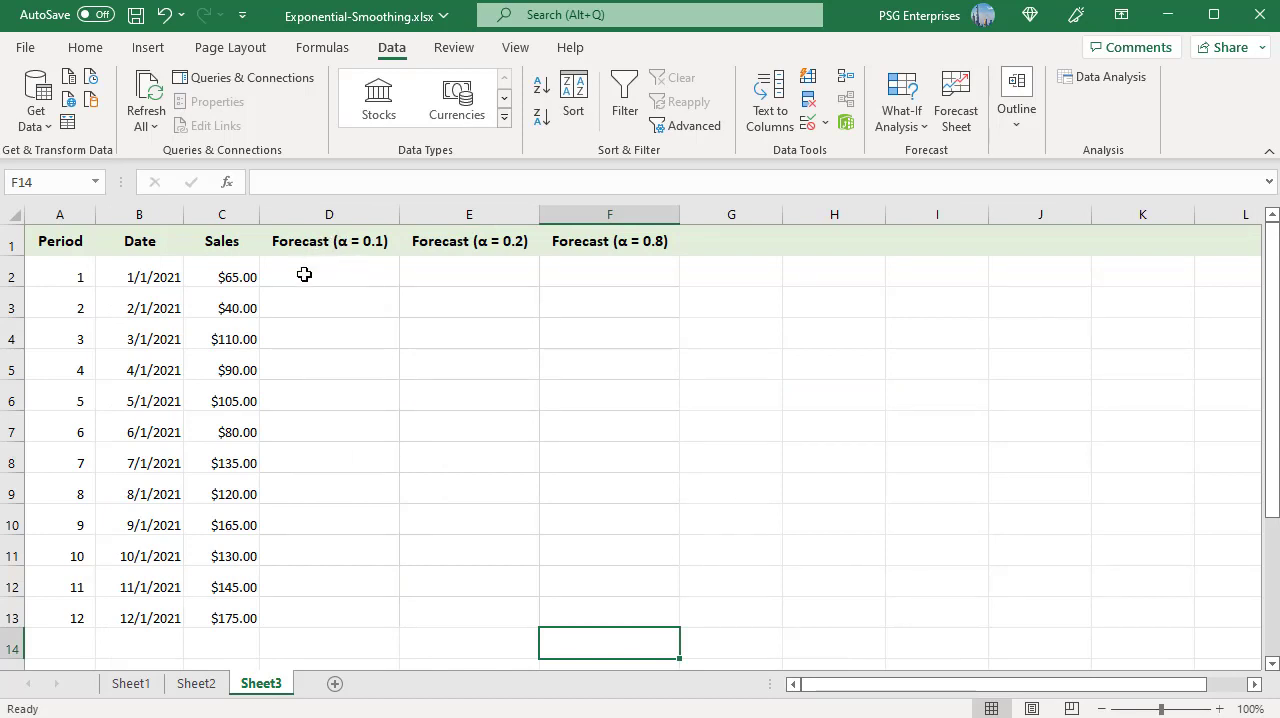
left_click(1092, 82)
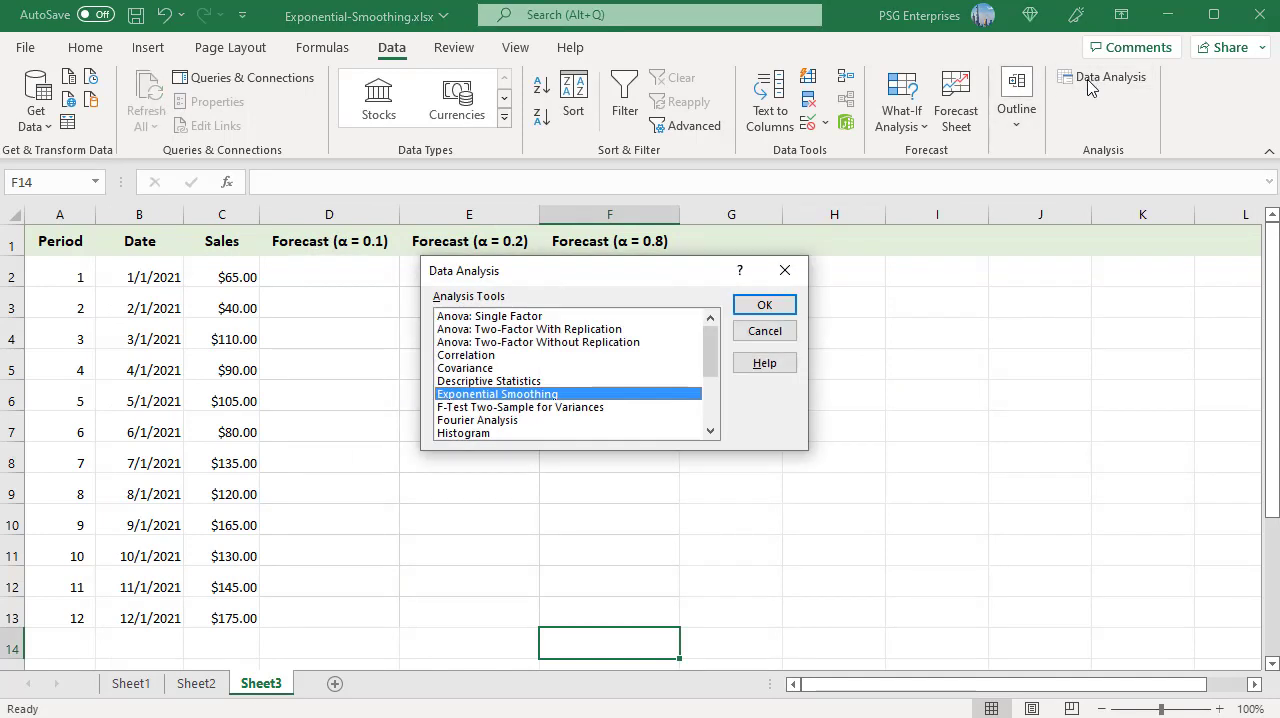
left_click(764, 304)
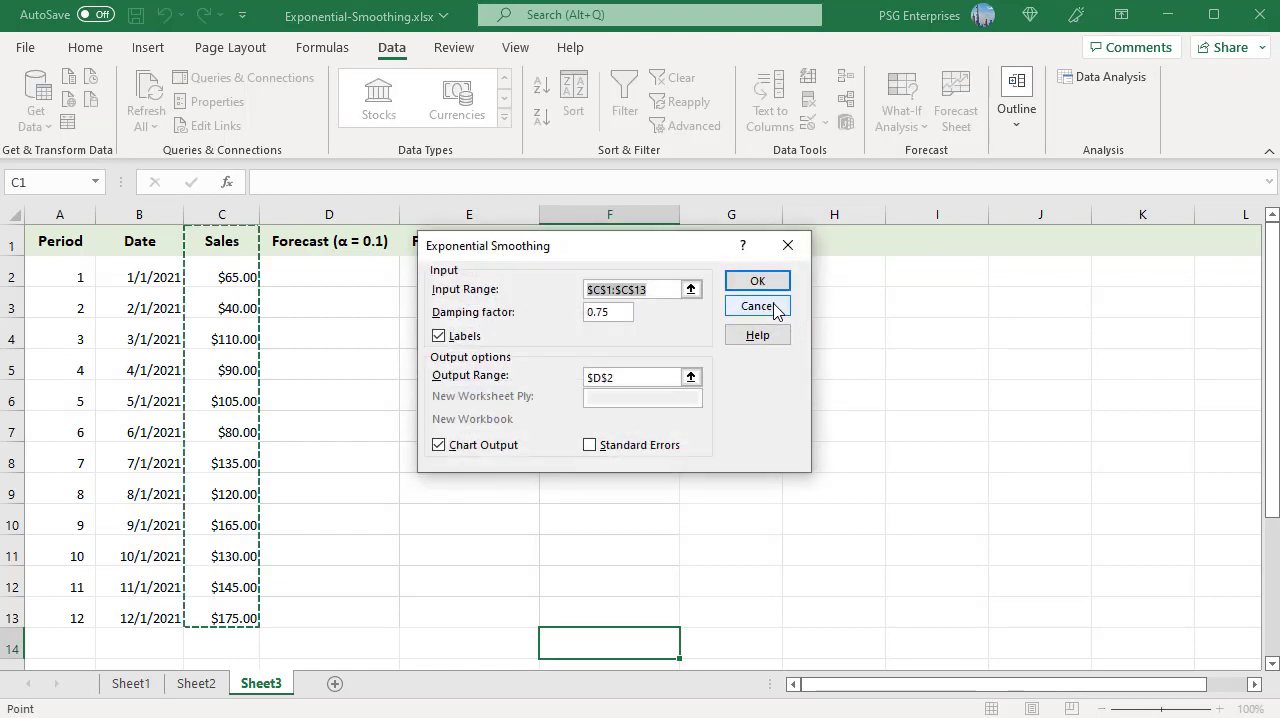
left_click_drag(612, 312, 564, 311)
key("BackSpace")
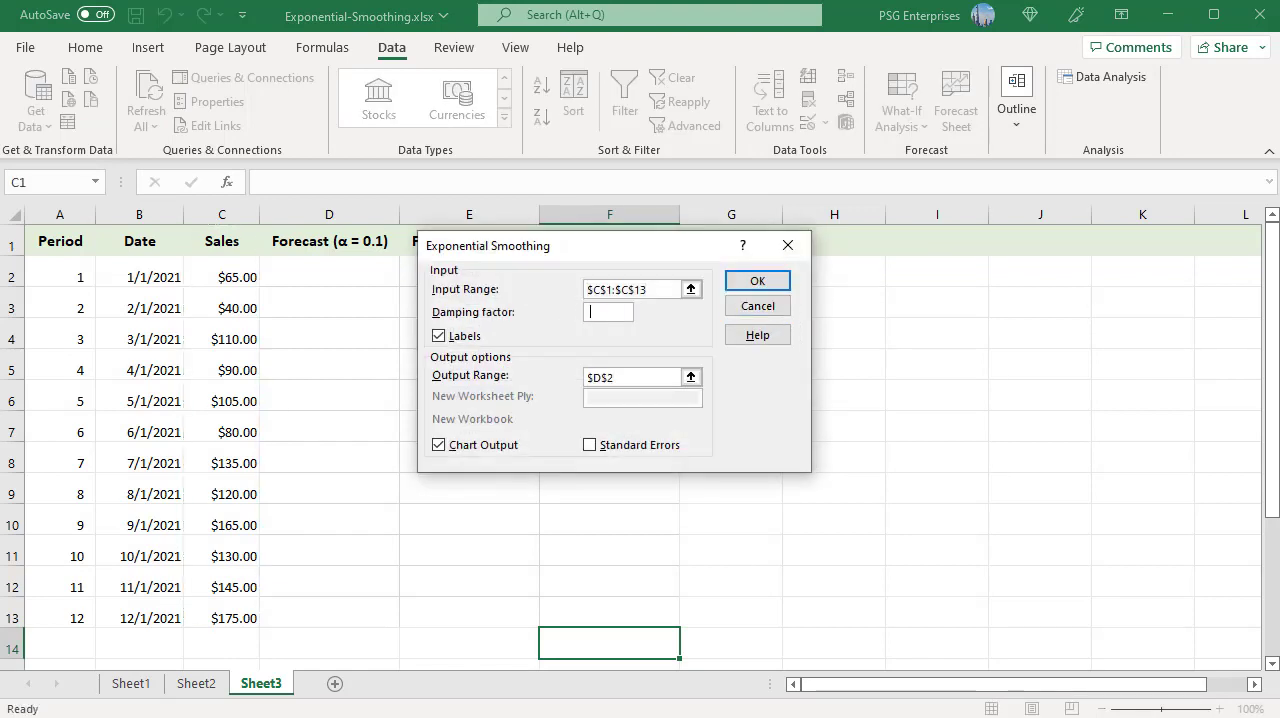
type(".9")
left_click(622, 377)
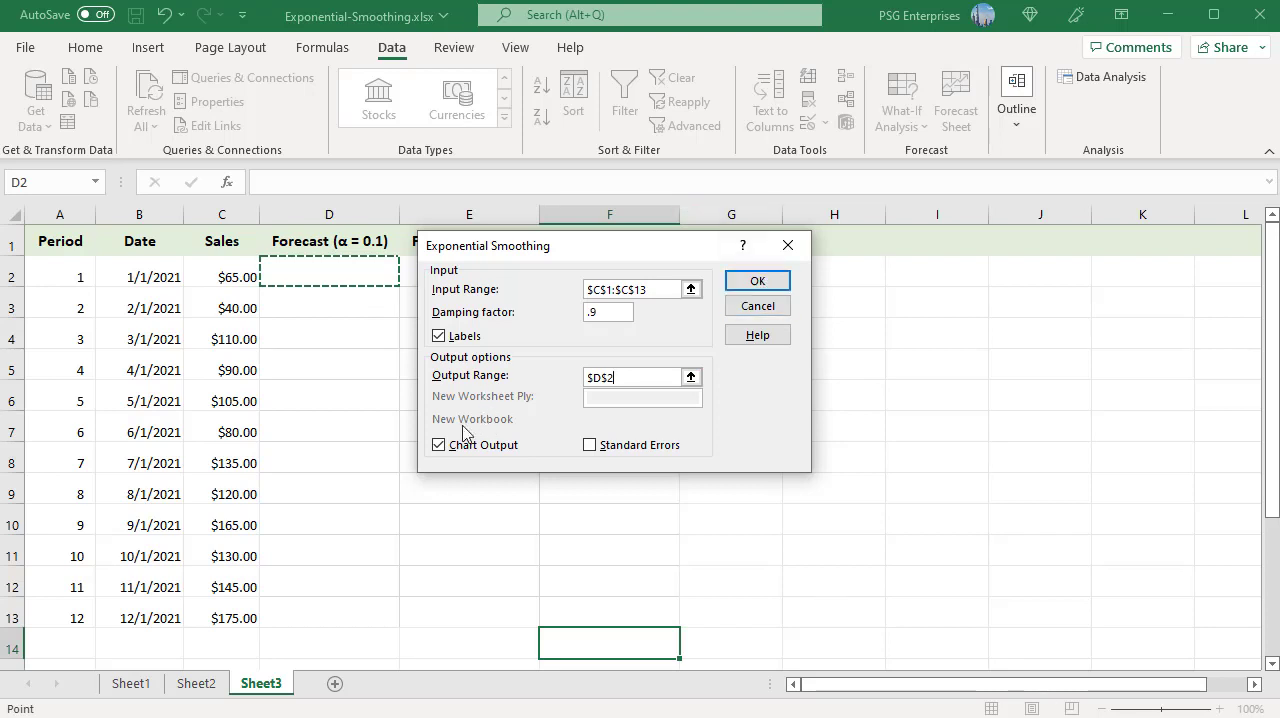
left_click(440, 445)
left_click(762, 283)
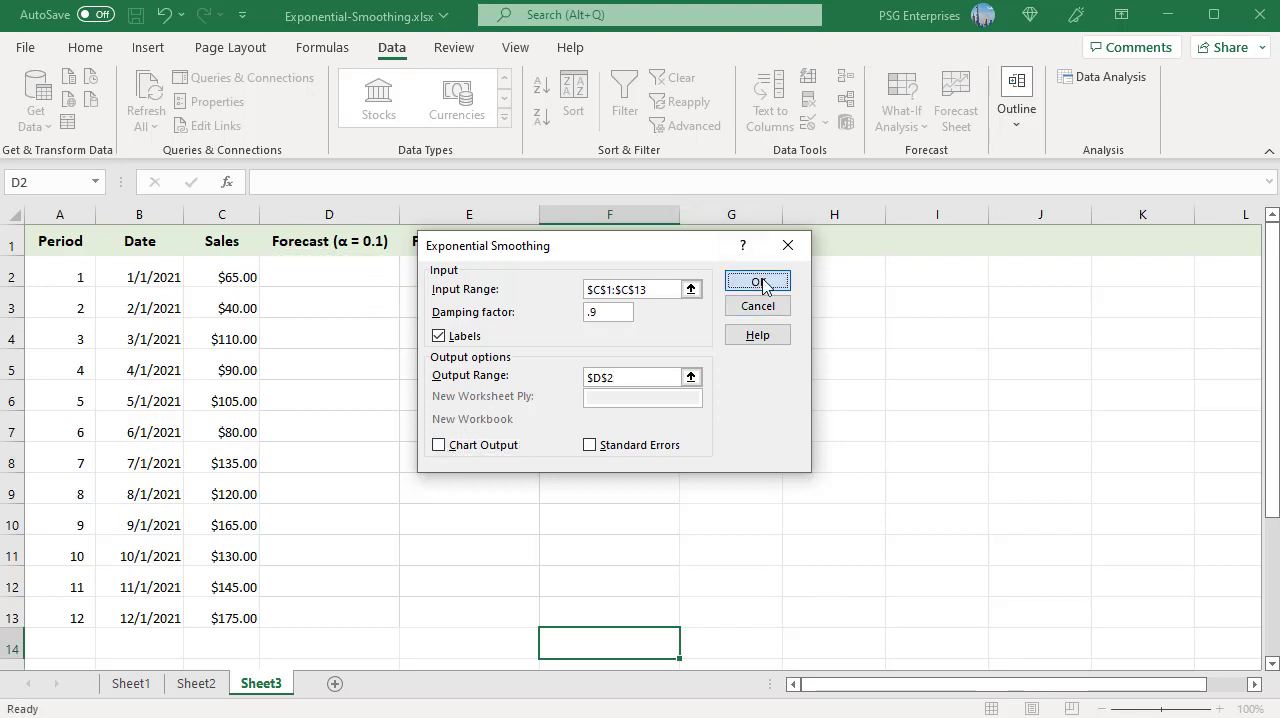
left_click(420, 614)
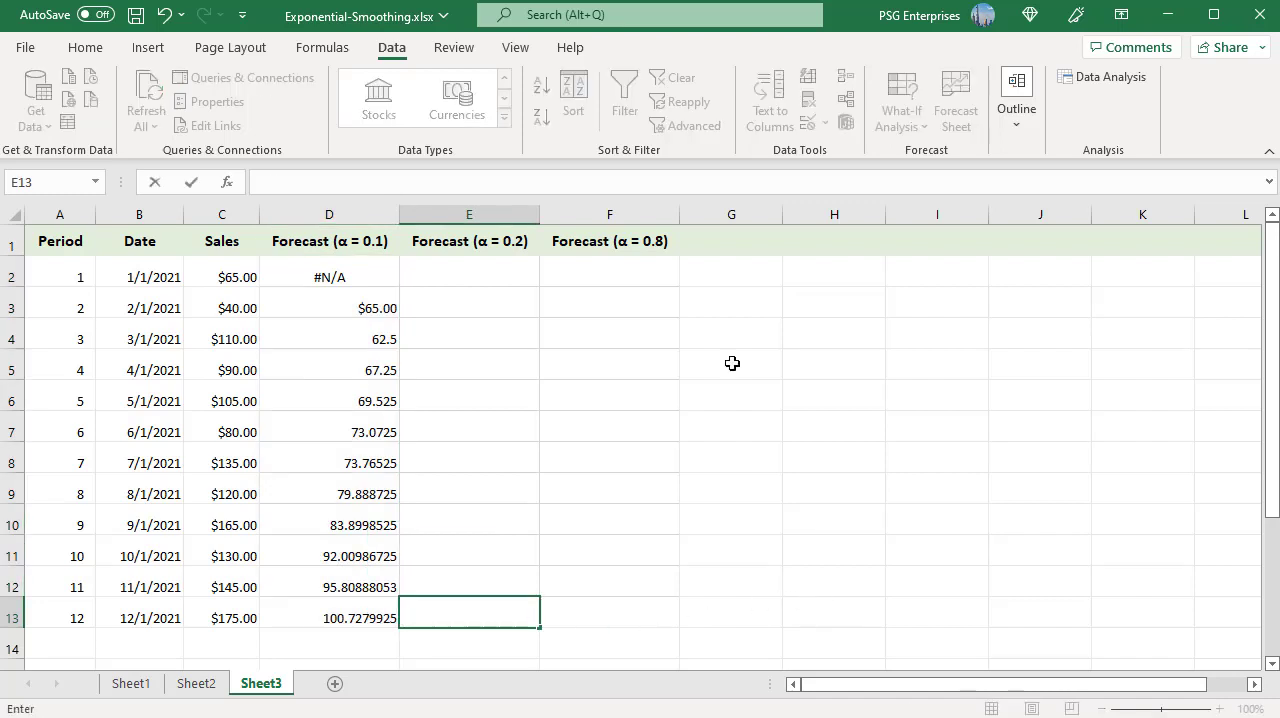
- Run Exponential Smoothing on the Sales range C1:C13 with labels, damping factor 0.8 and output range starting at E2
left_click(1100, 77)
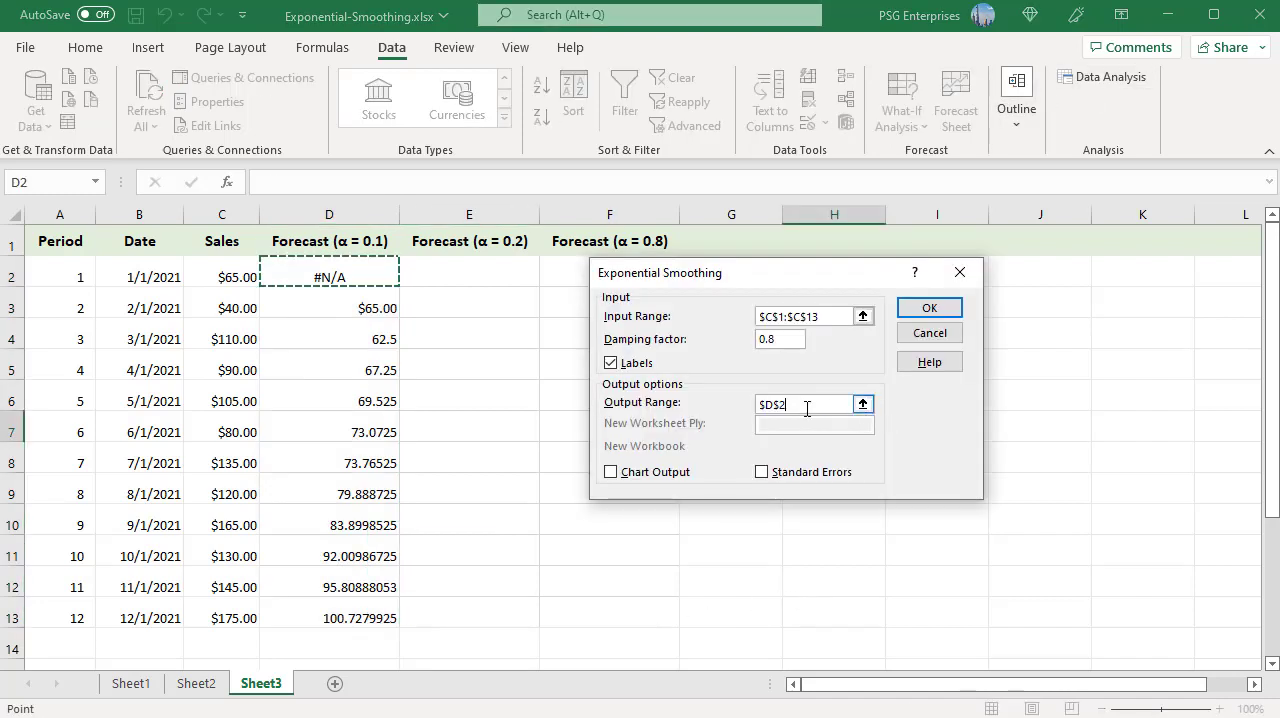
left_click(867, 405)
left_click(469, 275)
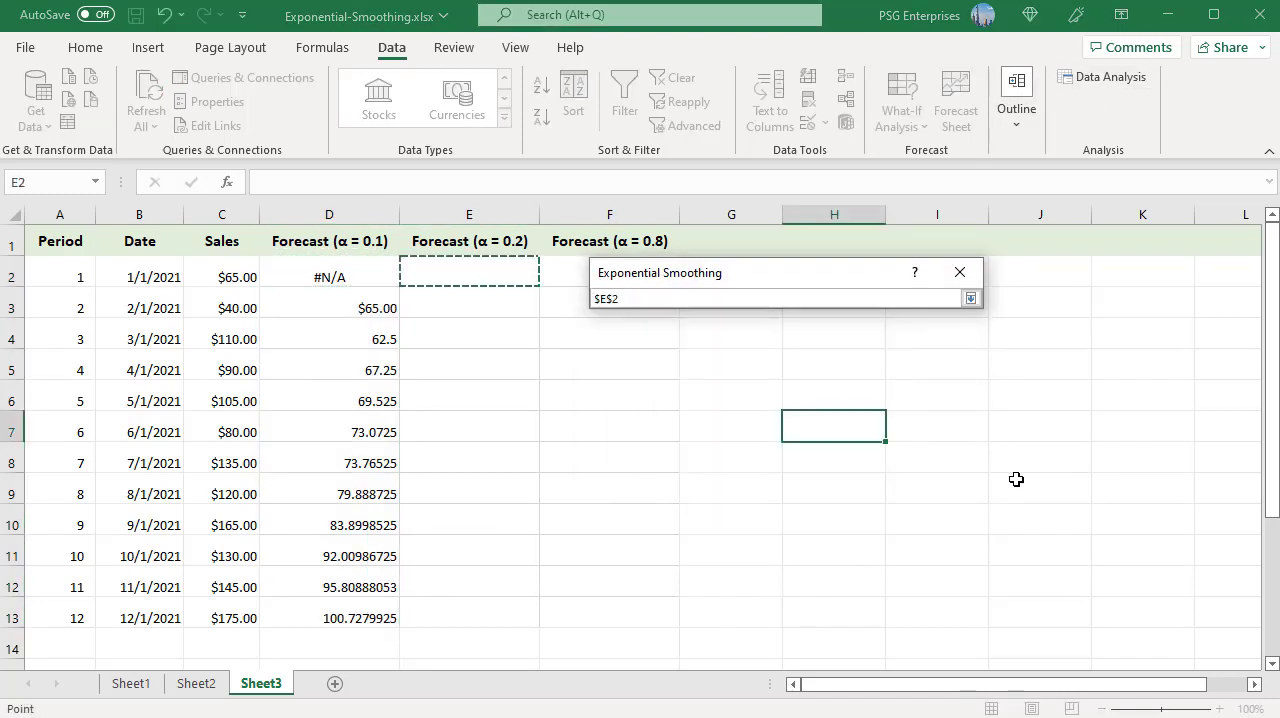
left_click(970, 298)
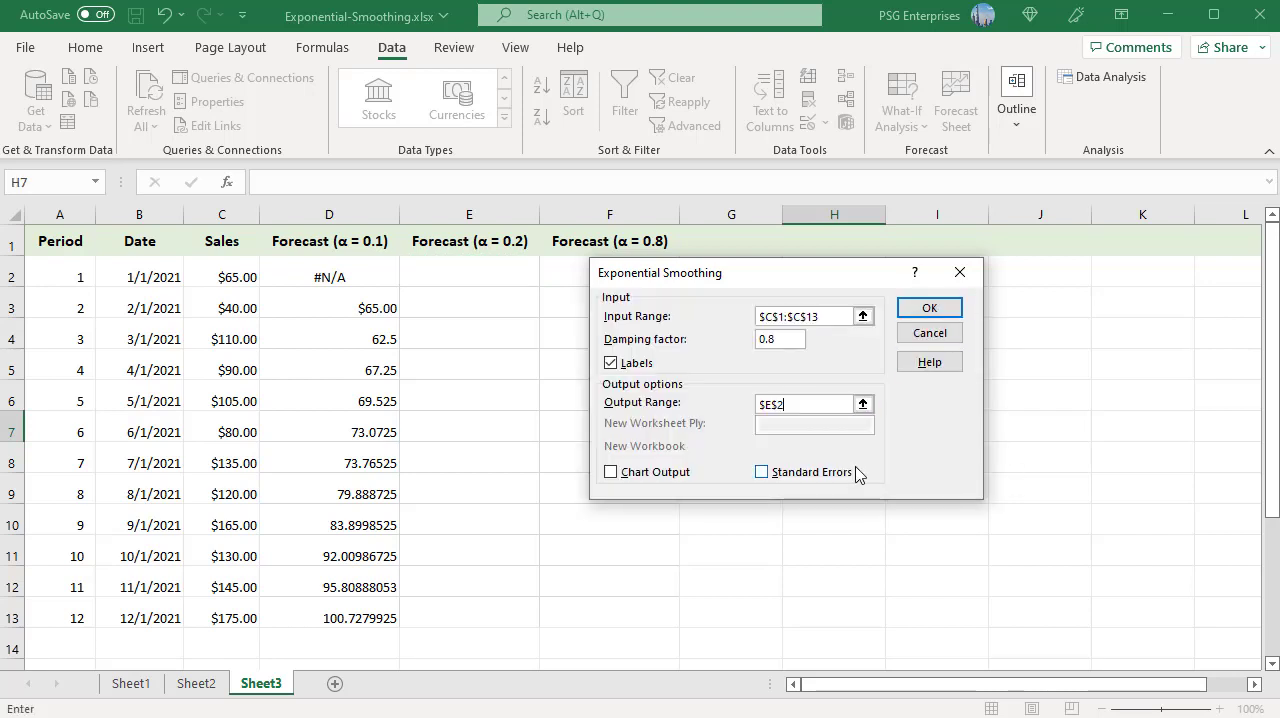
left_click(929, 310)
- Run Exponential Smoothing on the Sales range C1:C13 with labels, damping factor 0.2 and output range starting at F2
left_click(611, 281)
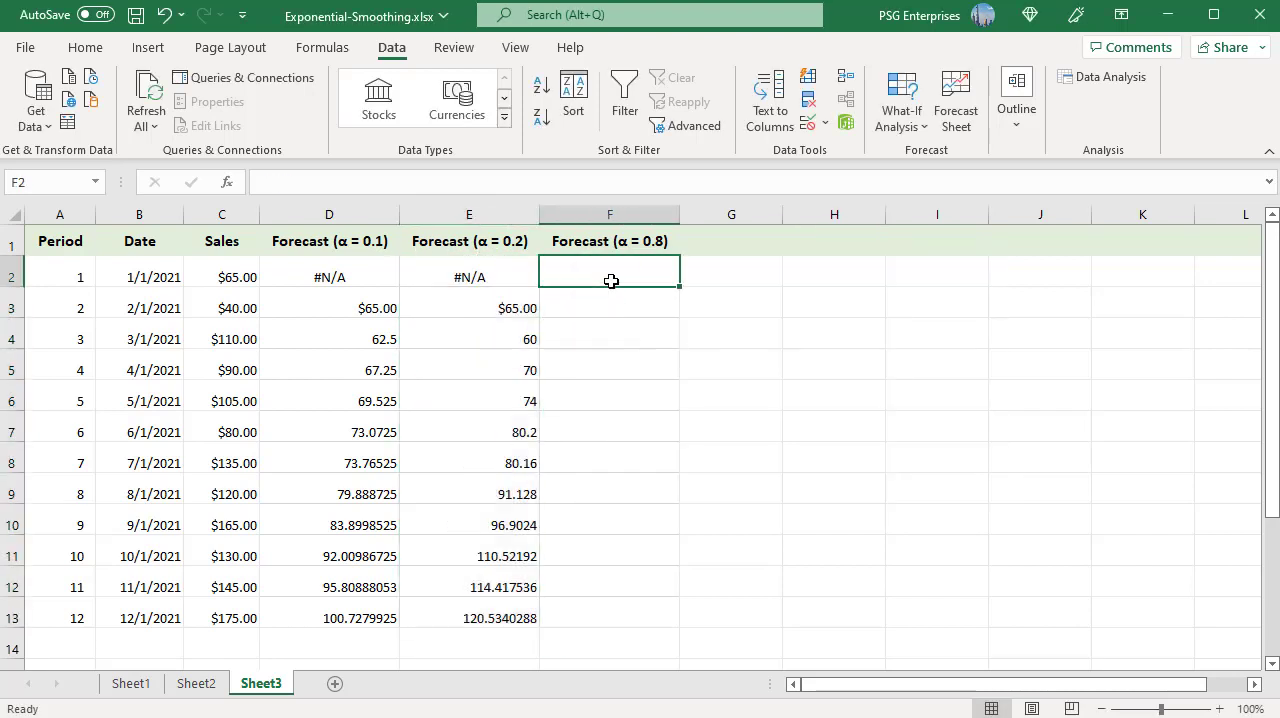
left_click(1096, 84)
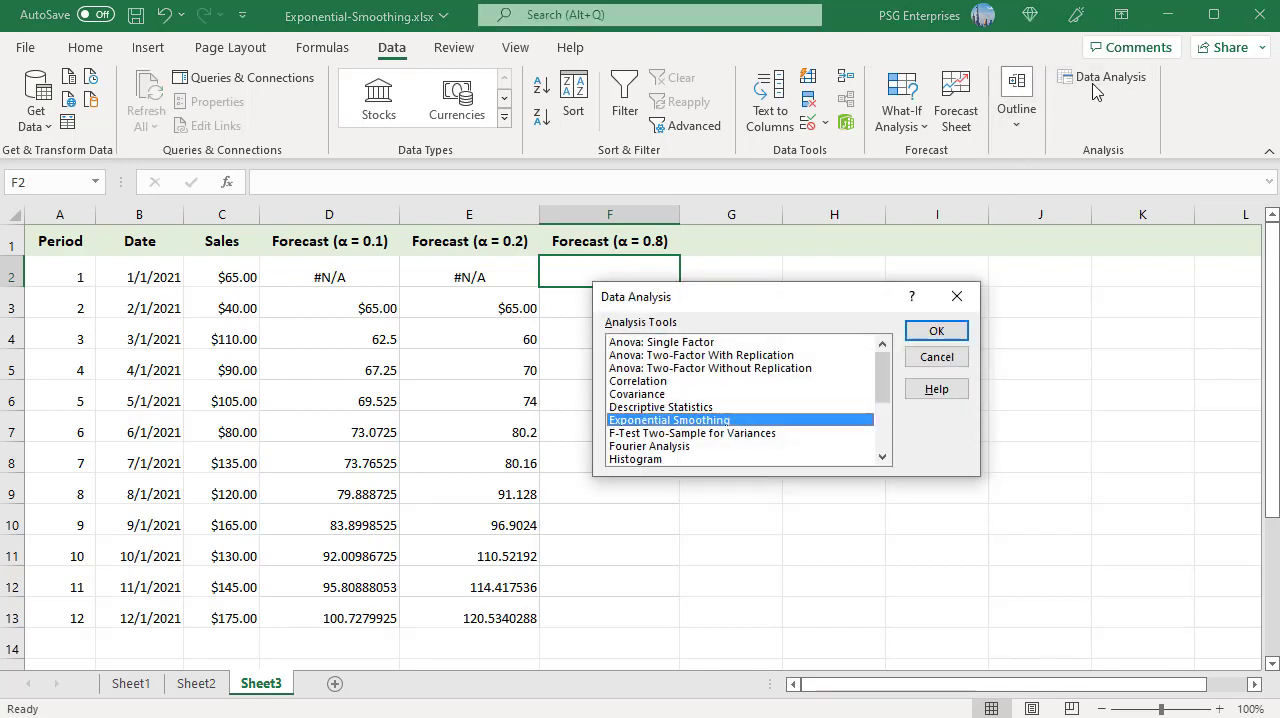
left_click(919, 340)
left_click(782, 338)
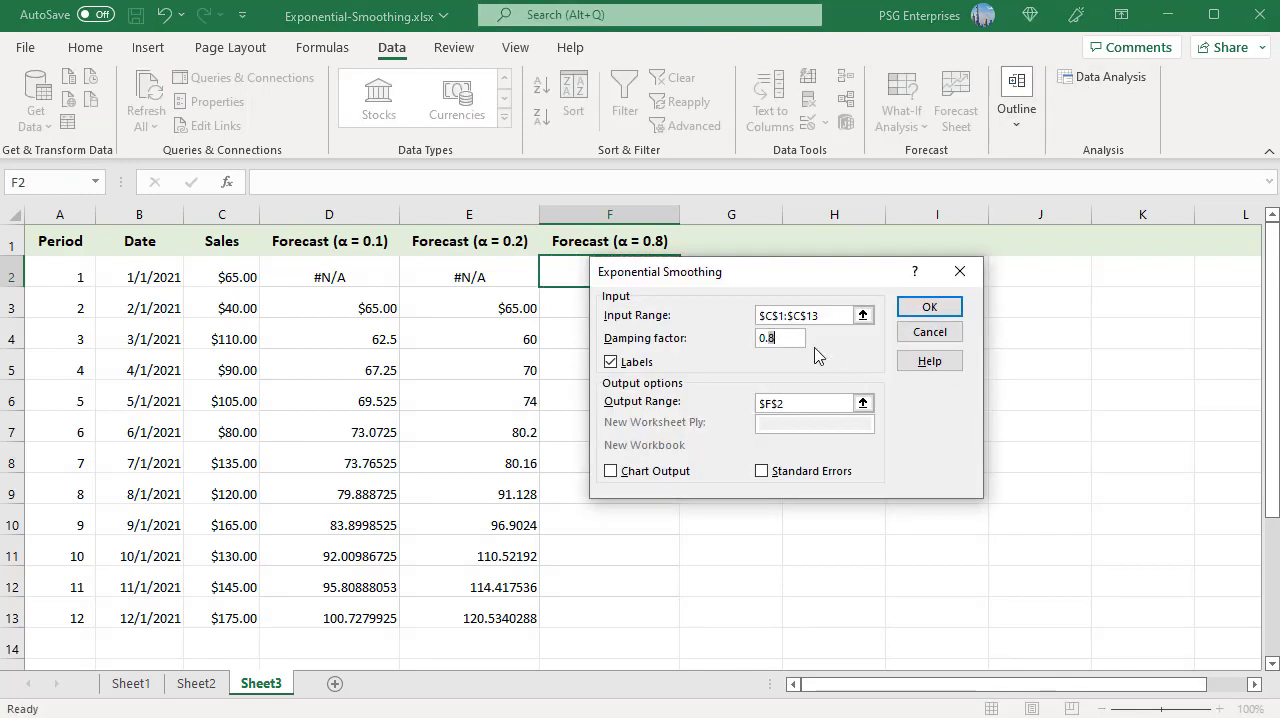
key("BackSpace")
type("2")
left_click(929, 306)
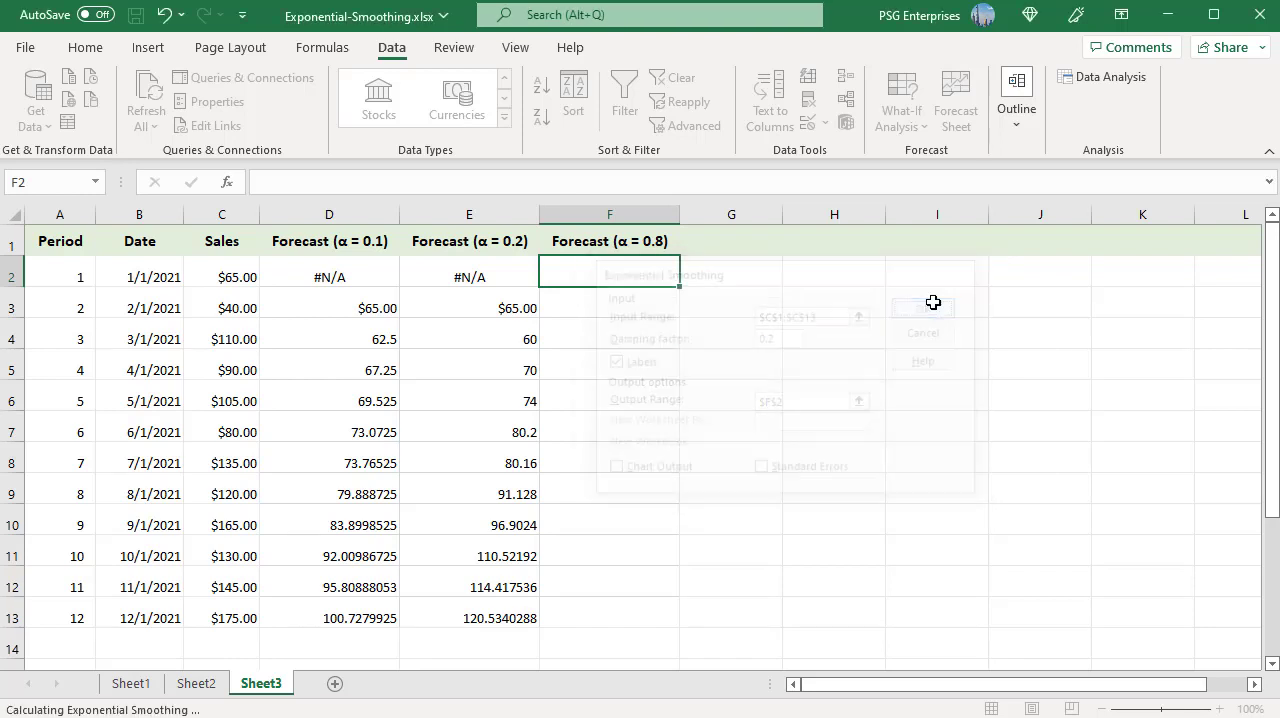
left_click(731, 647)
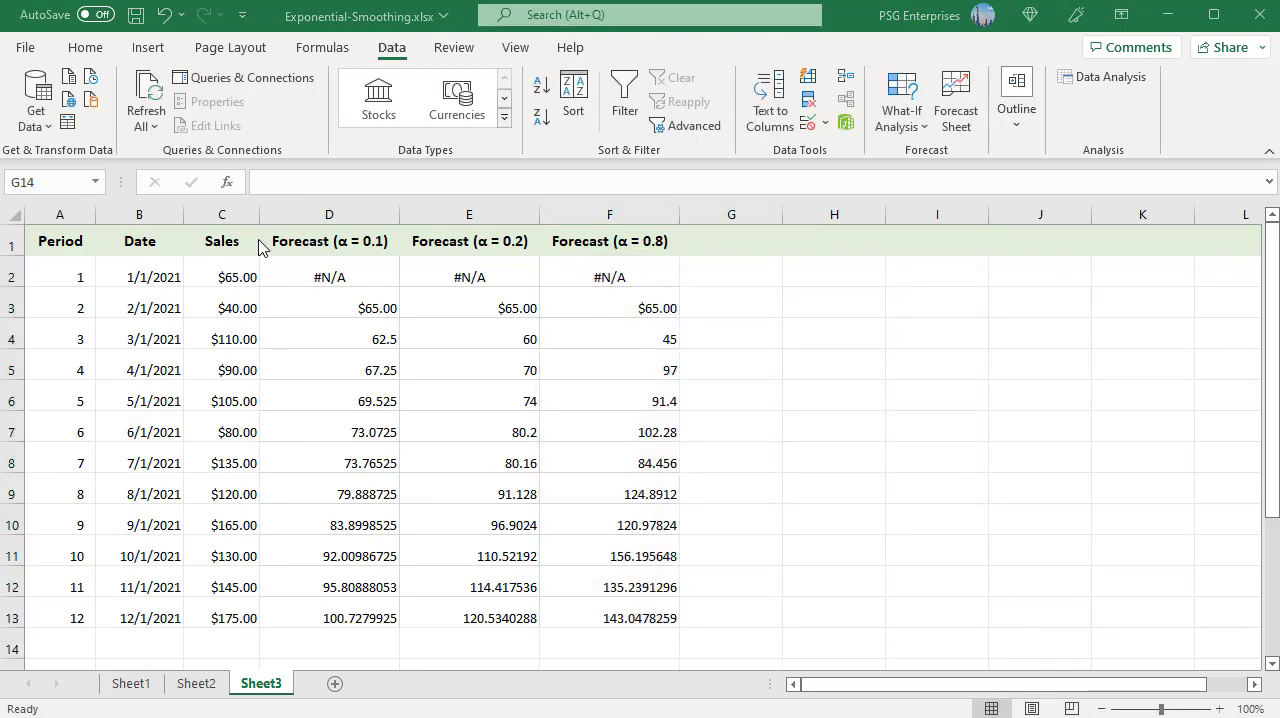
- Insert a basic 2-D line chart from the Sales and three forecast columns, C1:F13, including their headers
left_click(223, 241)
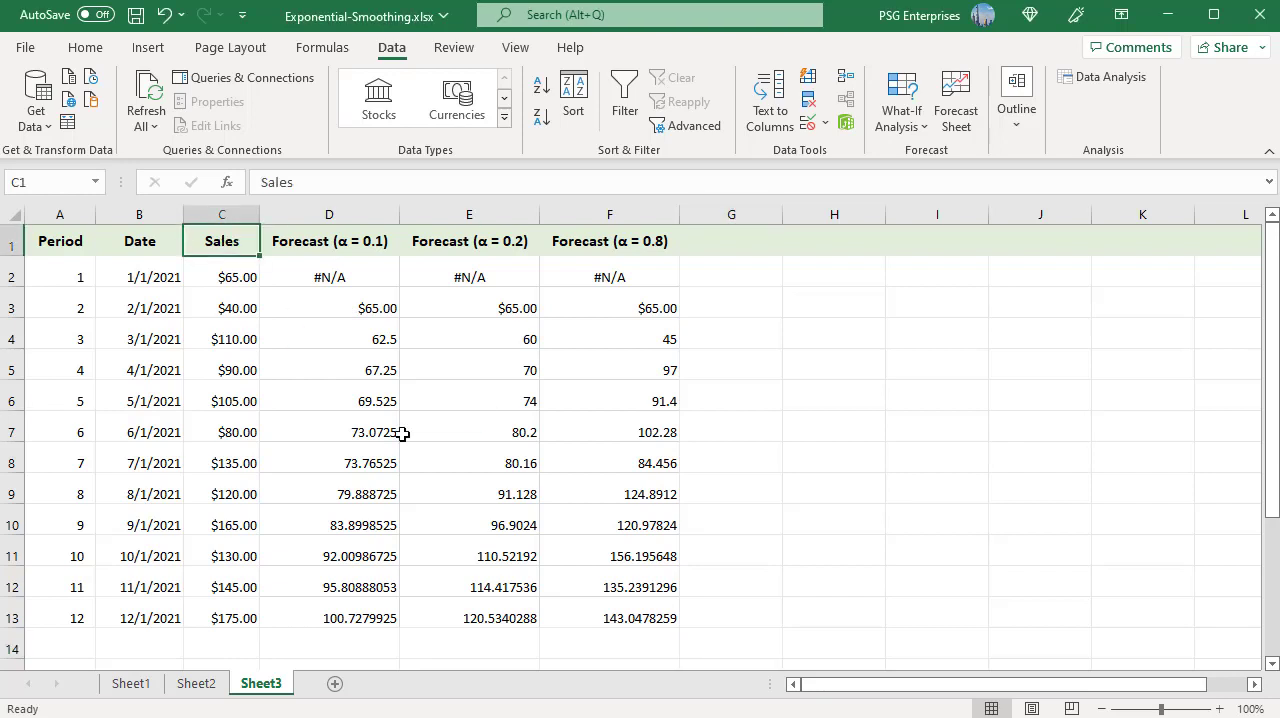
left_click(654, 612, "shift")
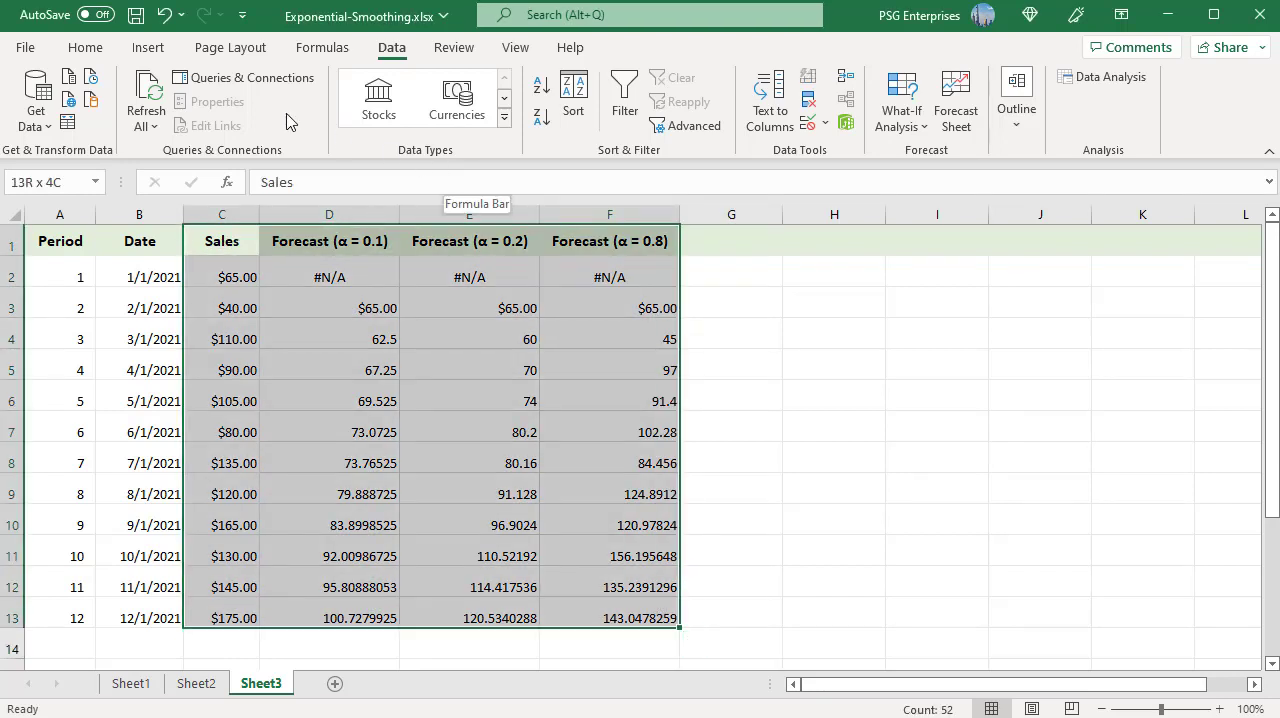
left_click(138, 55)
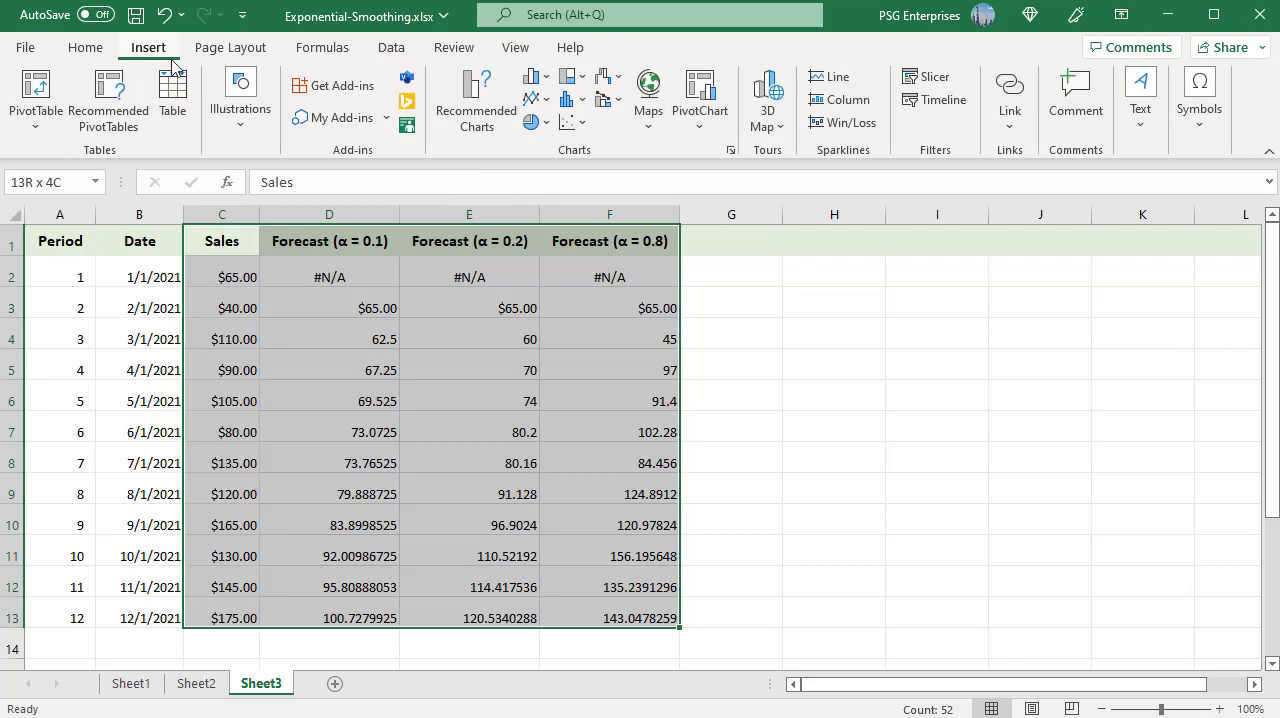
left_click(546, 103)
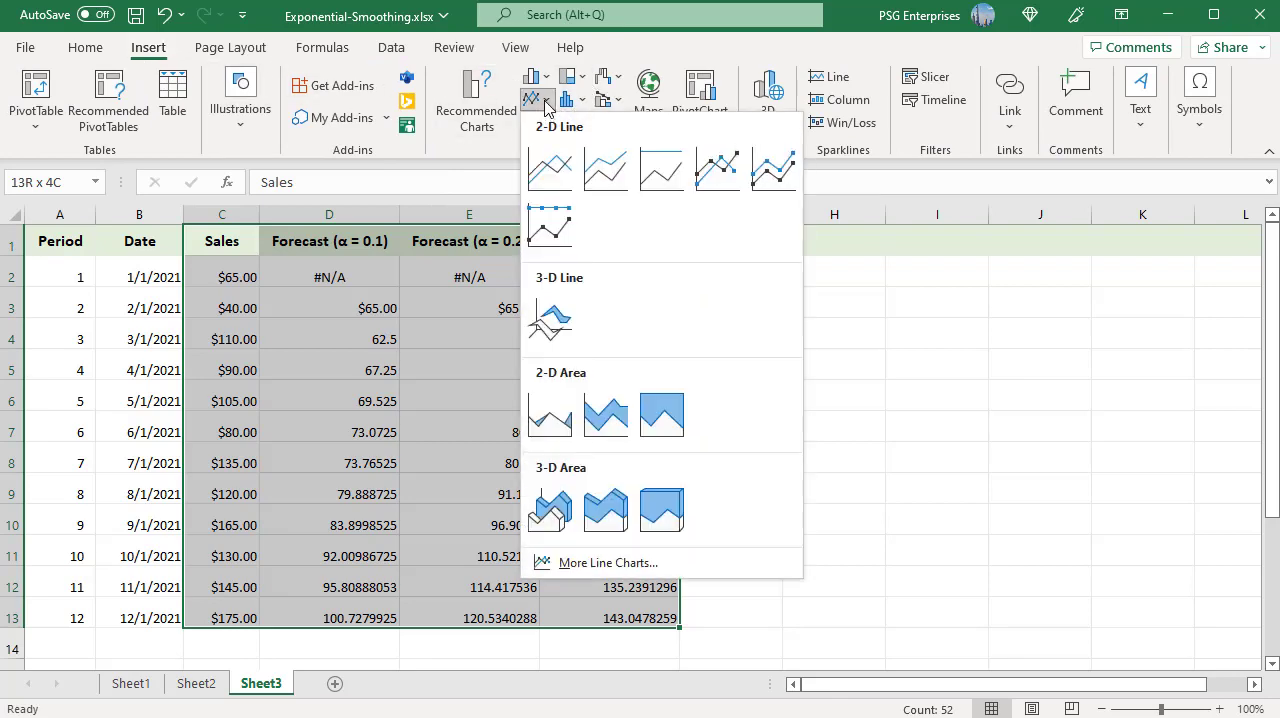
left_click(549, 168)
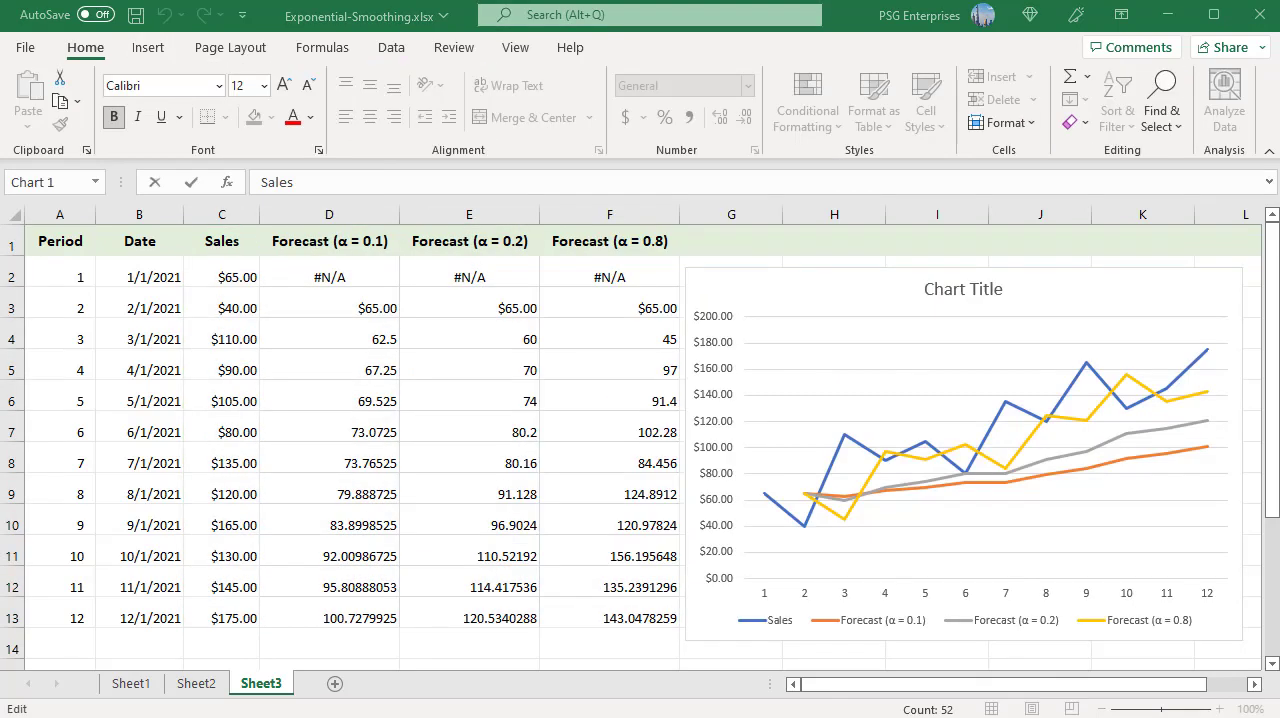